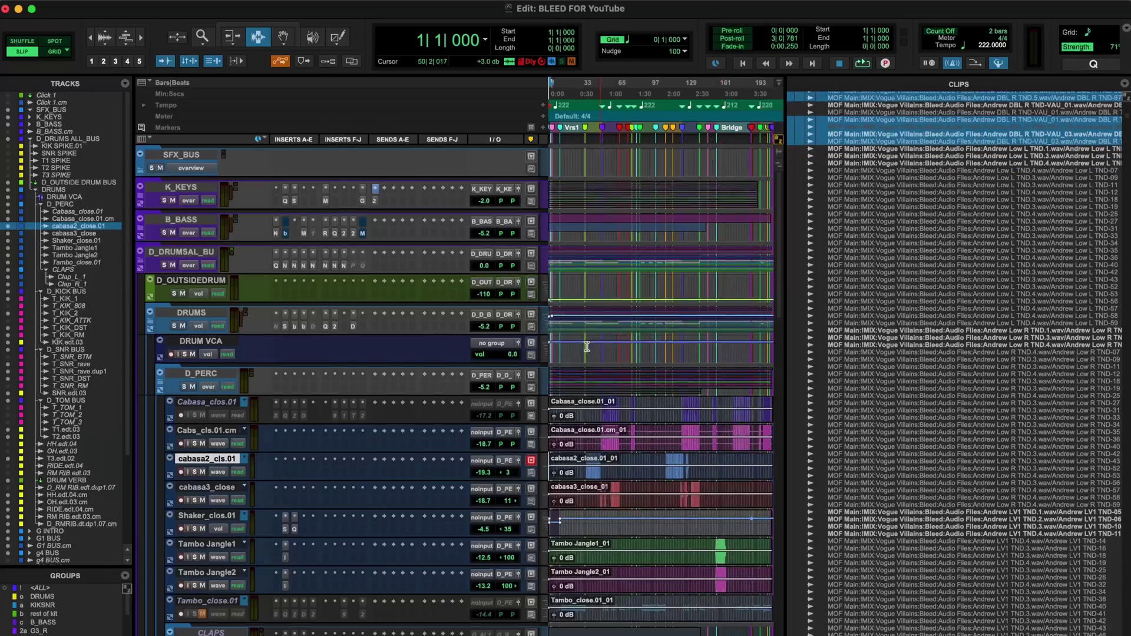
{"action": "scroll", "coordinate": [587, 347], "scroll_direction": "down", "scroll_amount": 10}
{"action": "scroll", "coordinate": [587, 346], "scroll_direction": "right", "scroll_amount": 3}
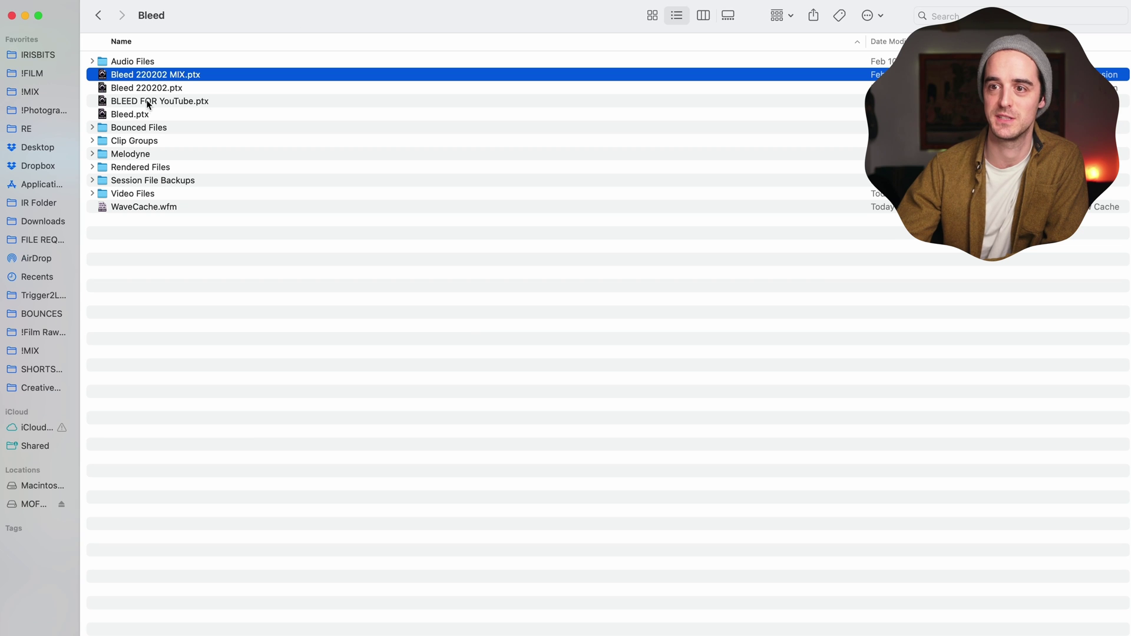
Inspect the session files Bleed 220202 MIX.ptx, Bleed 220202.ptx and BLEED FOR YouTube.ptx in the Bleed project folder in Finder
{"action": "left_click", "coordinate": [320, 217]}
{"action": "left_click", "coordinate": [186, 76]}
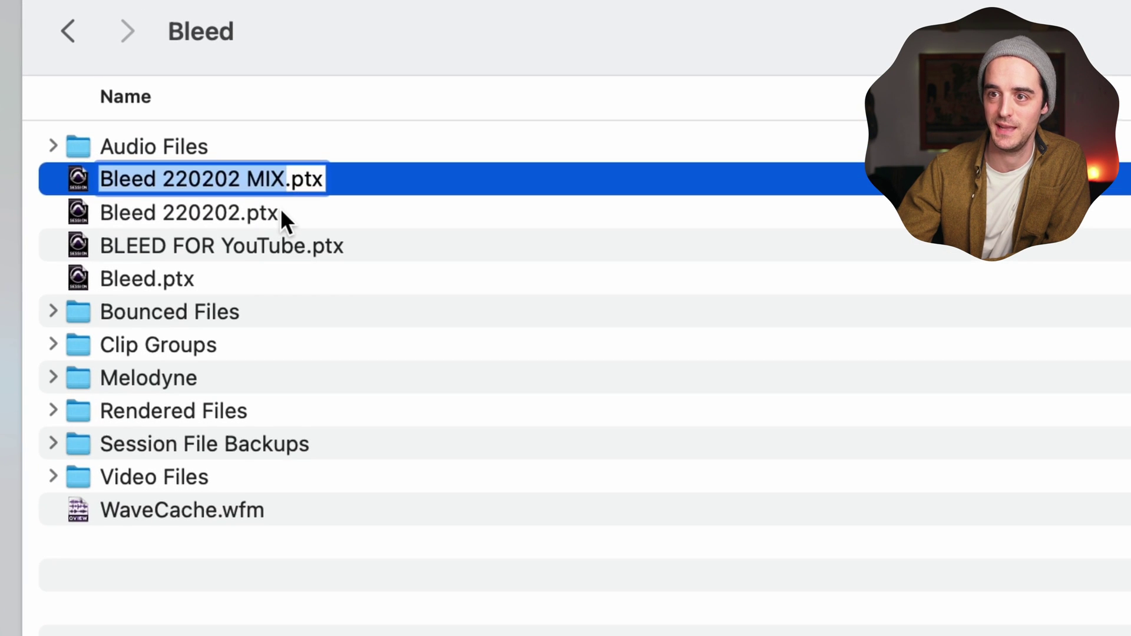
{"action": "left_click", "coordinate": [183, 87]}
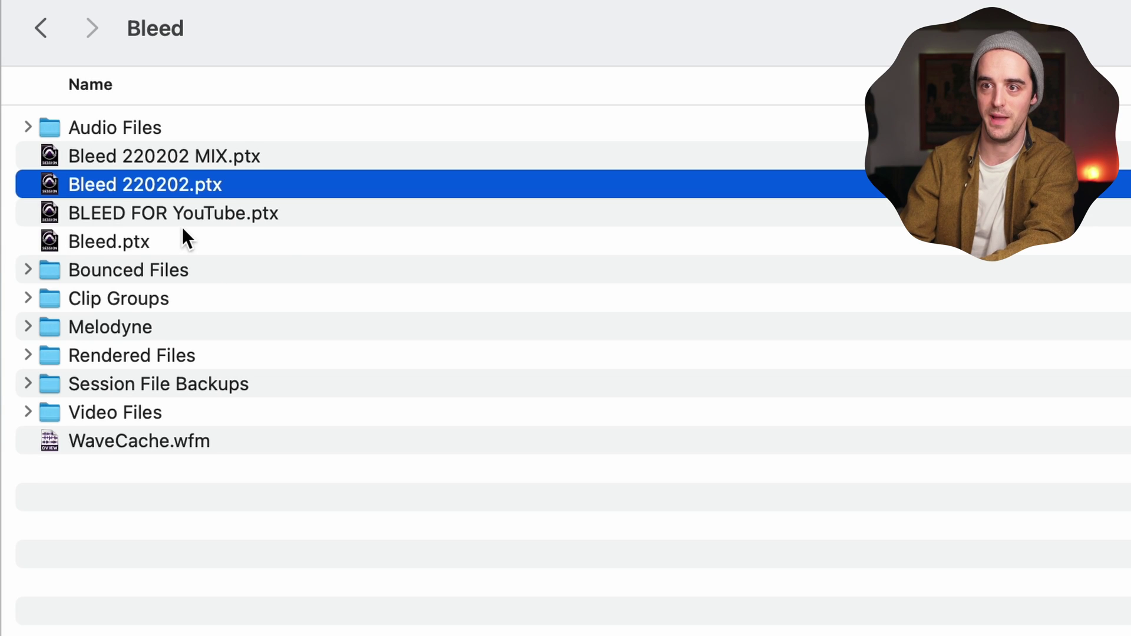
{"action": "left_click", "coordinate": [200, 217]}
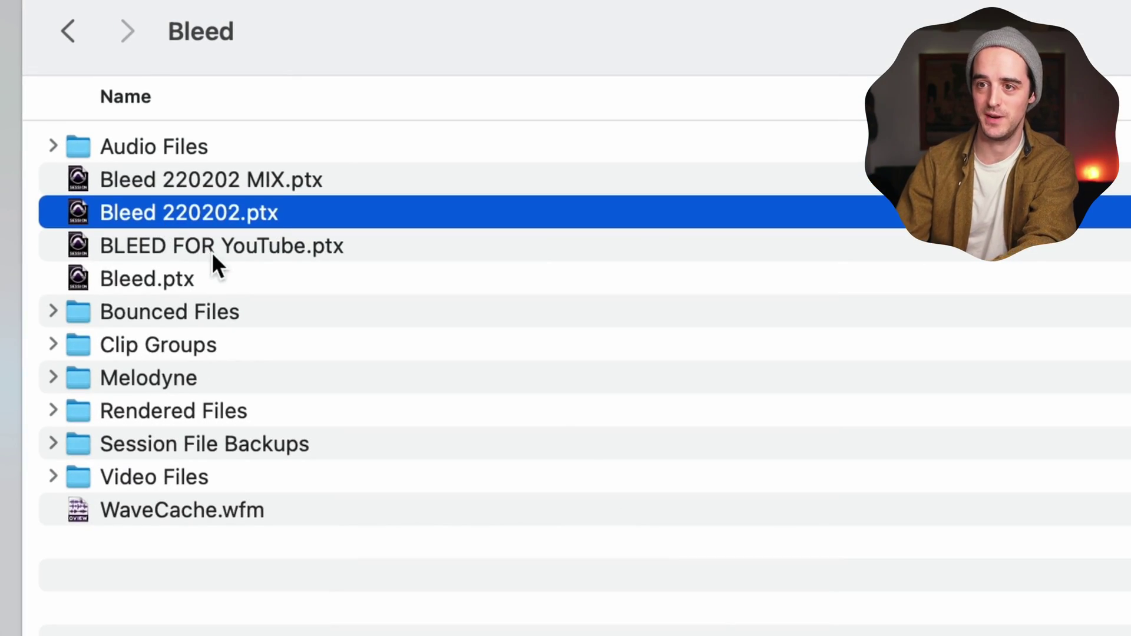
{"action": "left_click", "coordinate": [218, 245]}
{"action": "left_click", "coordinate": [217, 214]}
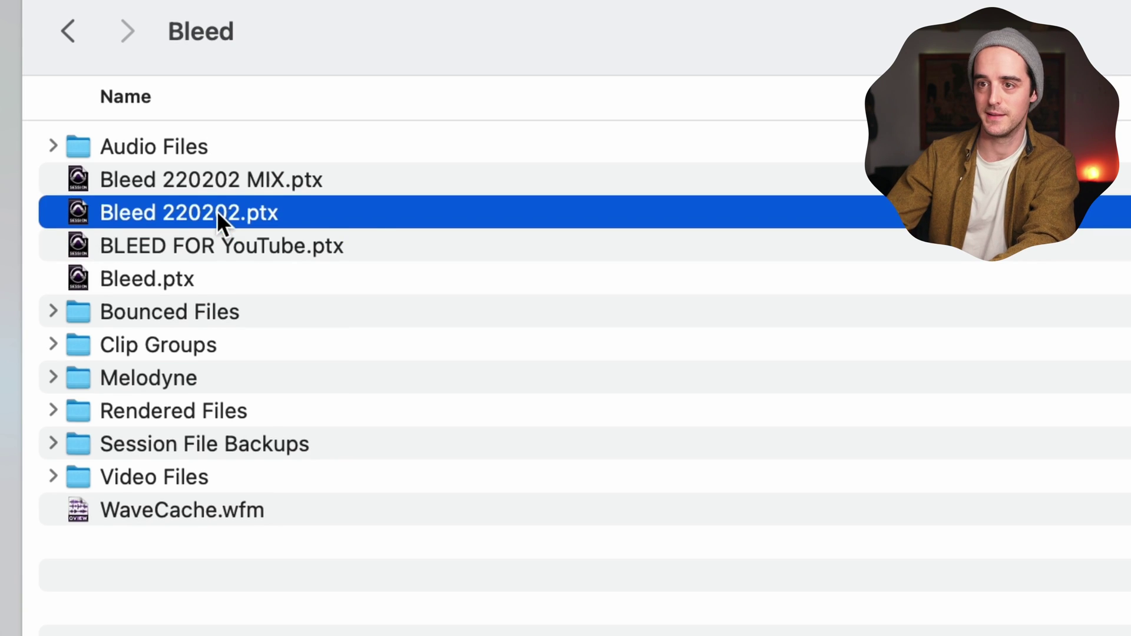
{"action": "key", "text": "super+BackSpace"}
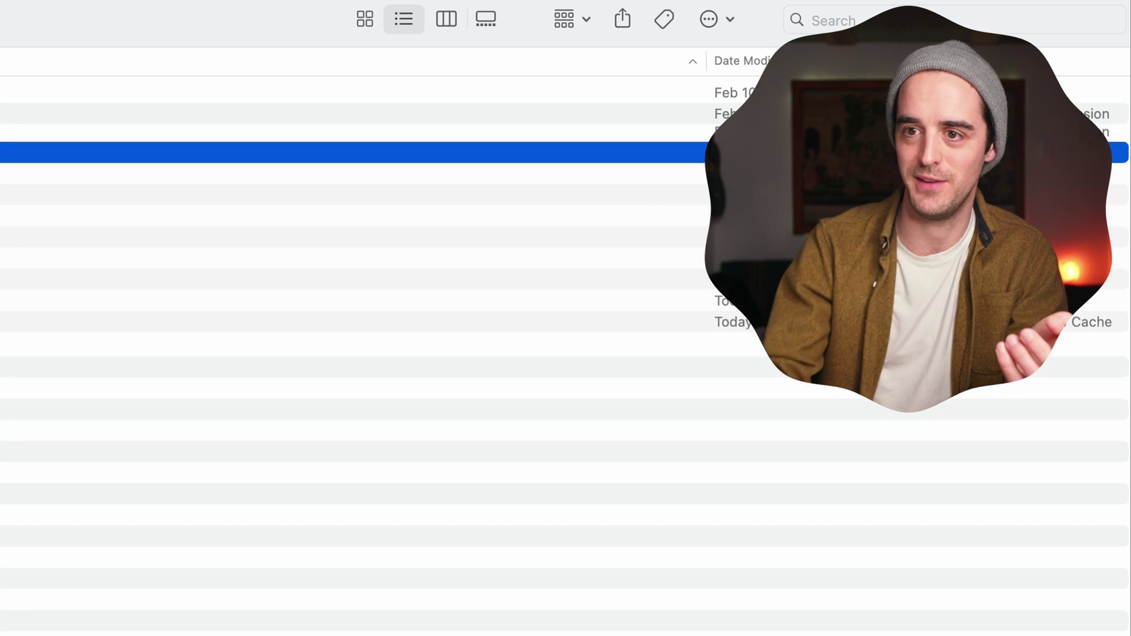
Open the Audio Files folder, look through its WAV recordings and return to the Bleed project folder
{"action": "left_click", "coordinate": [354, 134]}
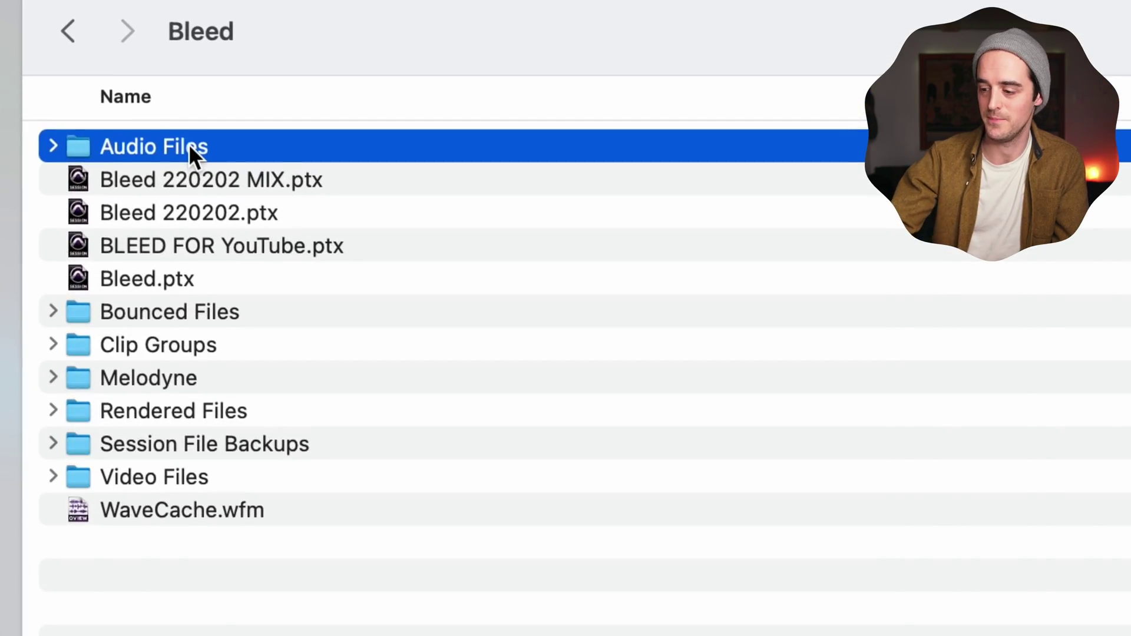
{"action": "double_click", "coordinate": [189, 144]}
{"action": "scroll", "coordinate": [198, 158], "scroll_direction": "down", "scroll_amount": 20}
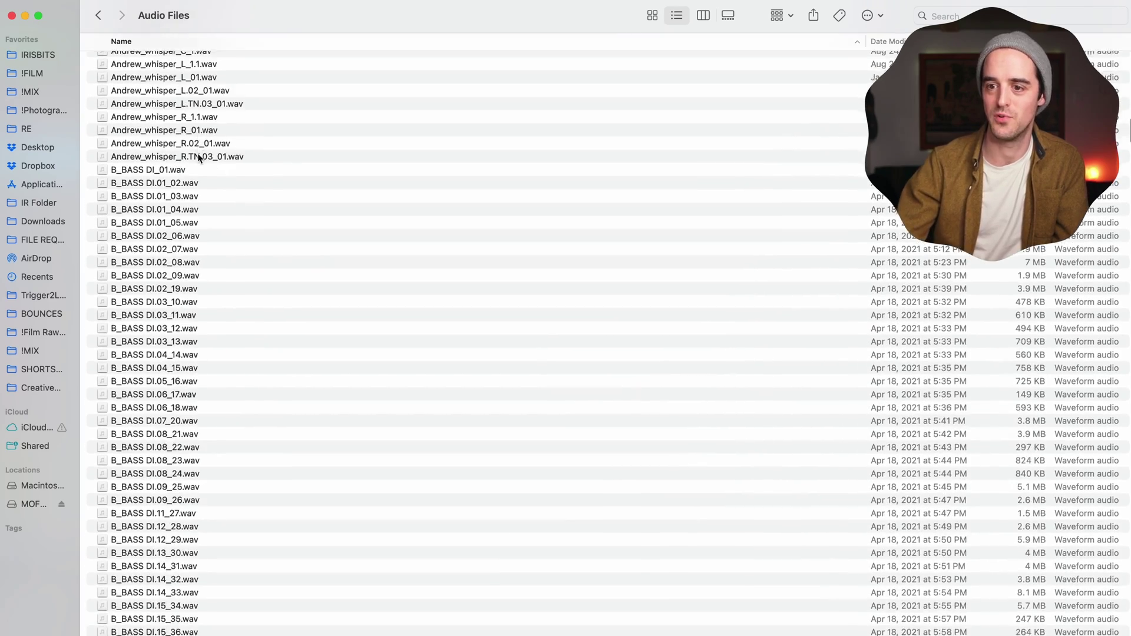
{"action": "scroll", "coordinate": [198, 157], "scroll_direction": "down", "scroll_amount": 20}
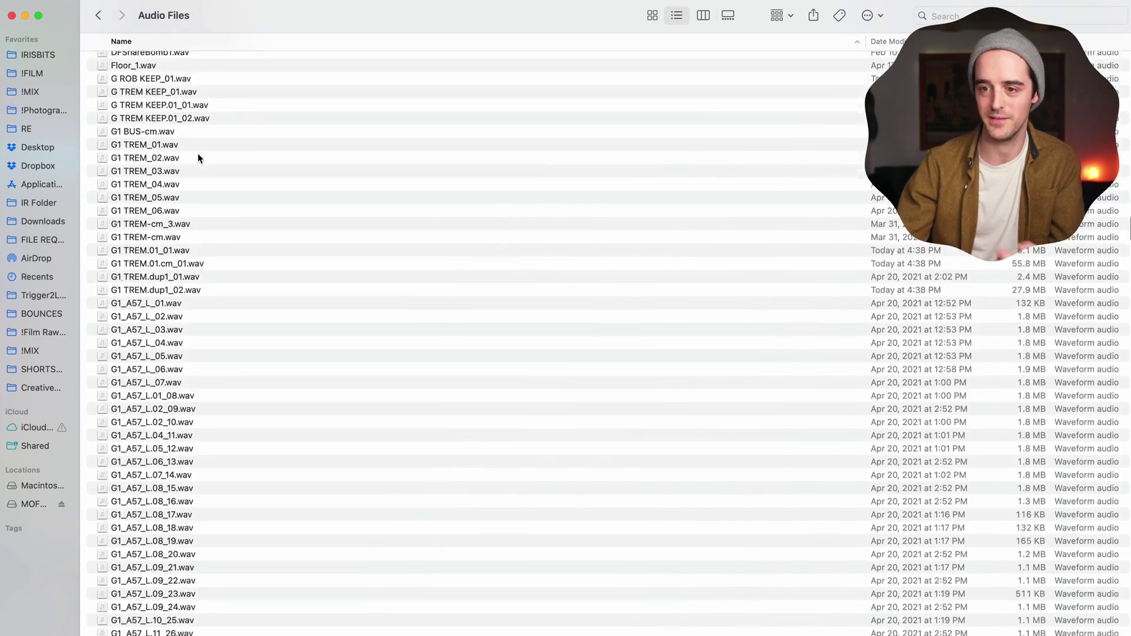
{"action": "scroll", "coordinate": [198, 158], "scroll_direction": "down", "scroll_amount": 10}
{"action": "key", "text": "super+Up"}
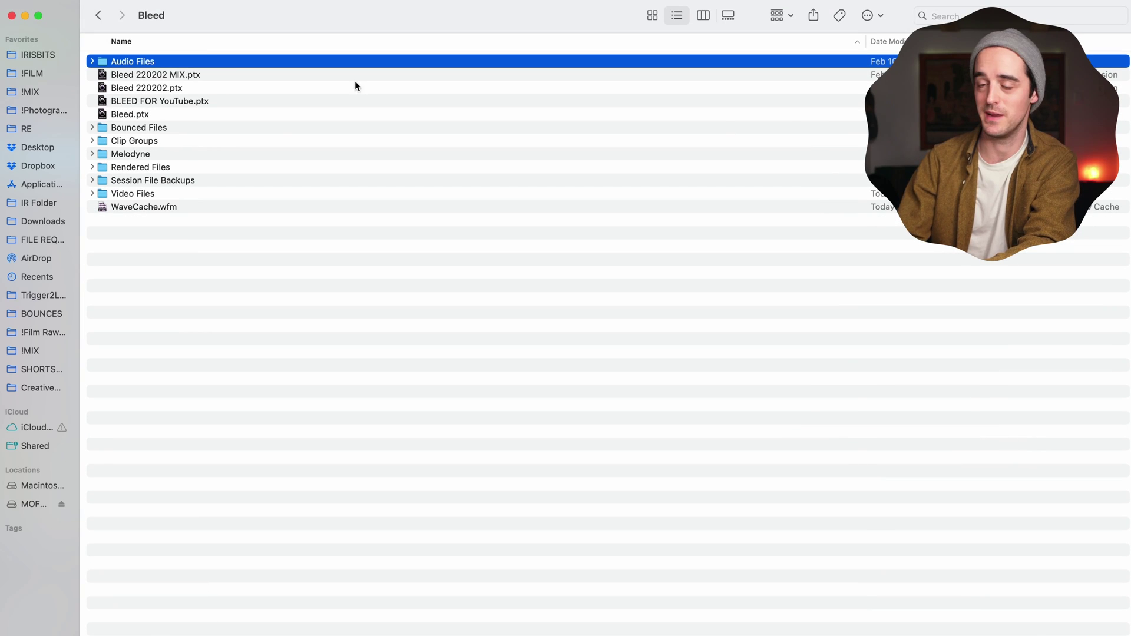
{"action": "key", "text": "super+i"}
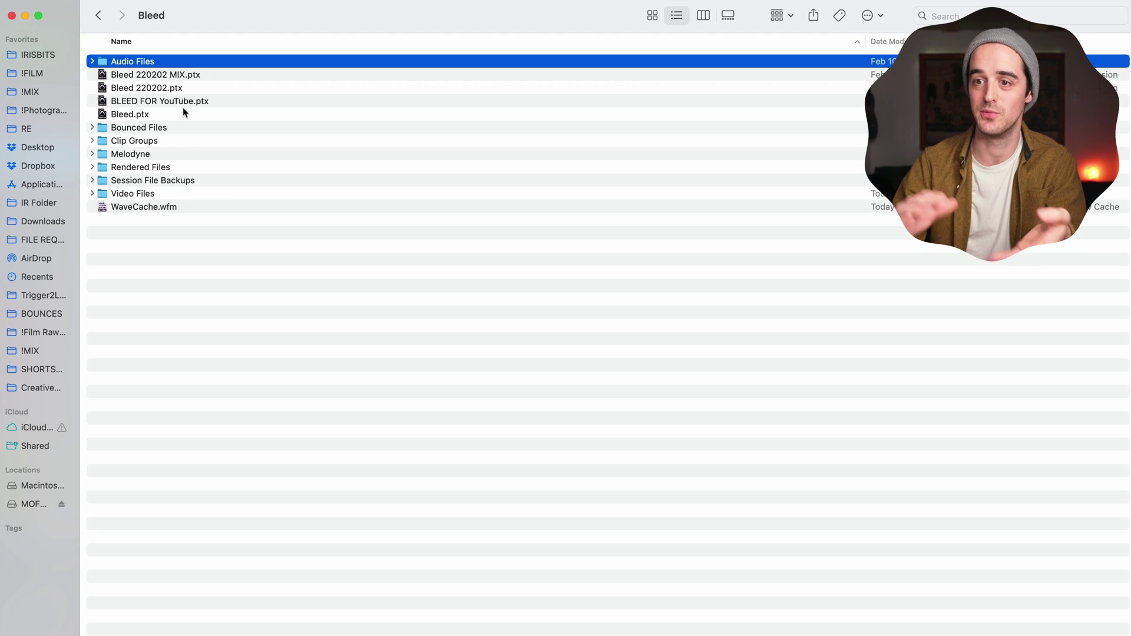
Go through the Bleed project's subfolders from Audio Files to Video Files, looking inside Session File Backups along the way
{"action": "left_click", "coordinate": [144, 88]}
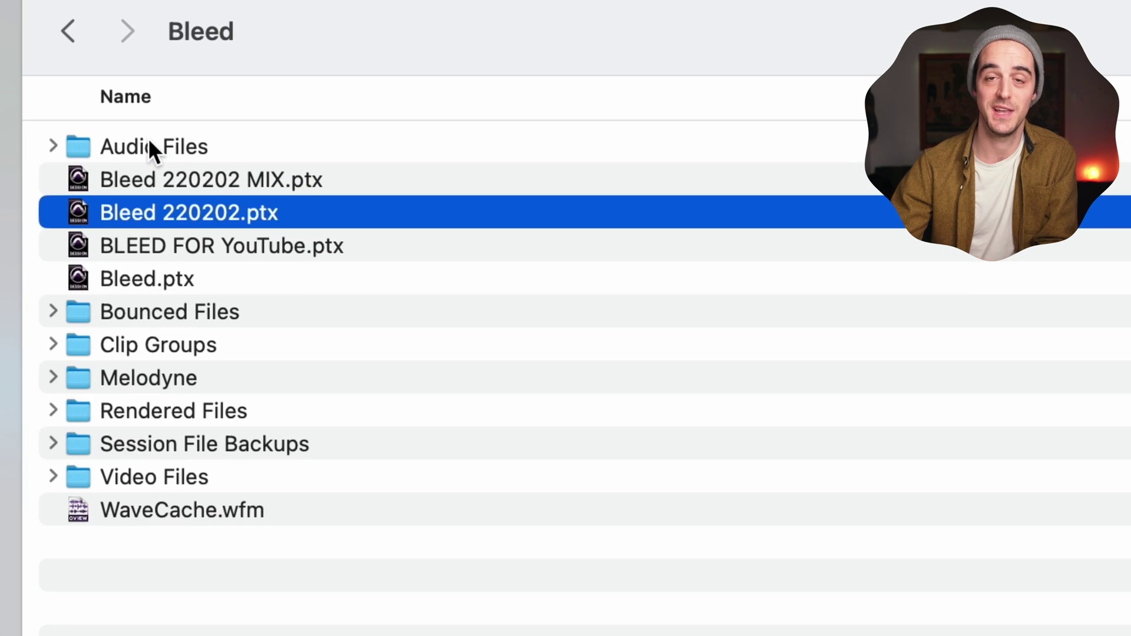
{"action": "left_click", "coordinate": [149, 147]}
{"action": "left_click", "coordinate": [196, 313]}
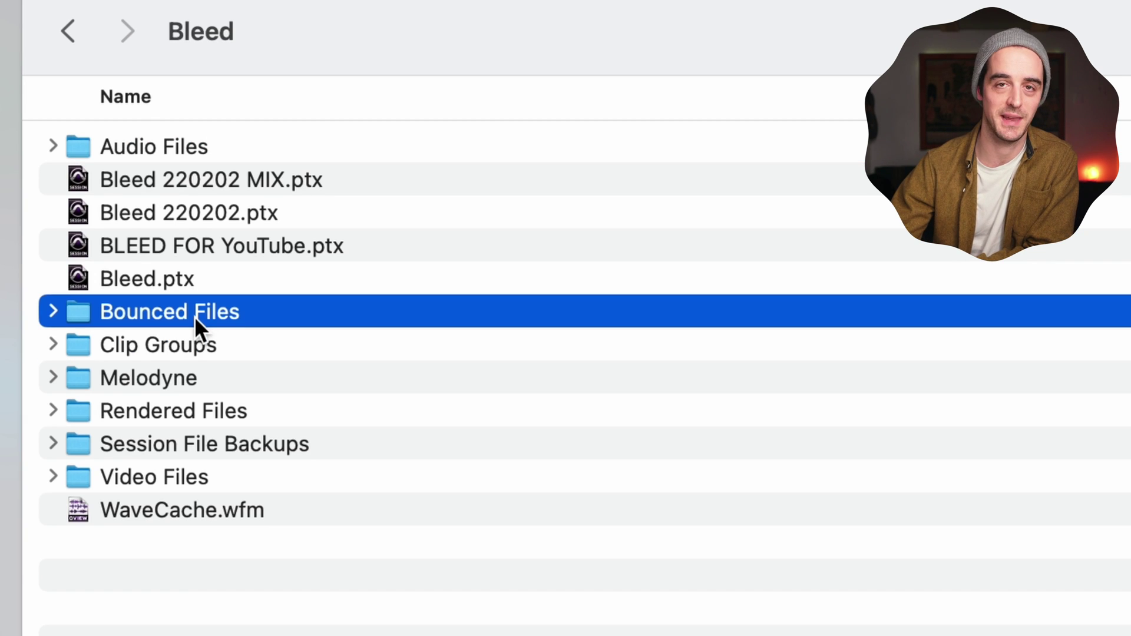
{"action": "key", "text": "Down"}
{"action": "key", "text": "Down"}
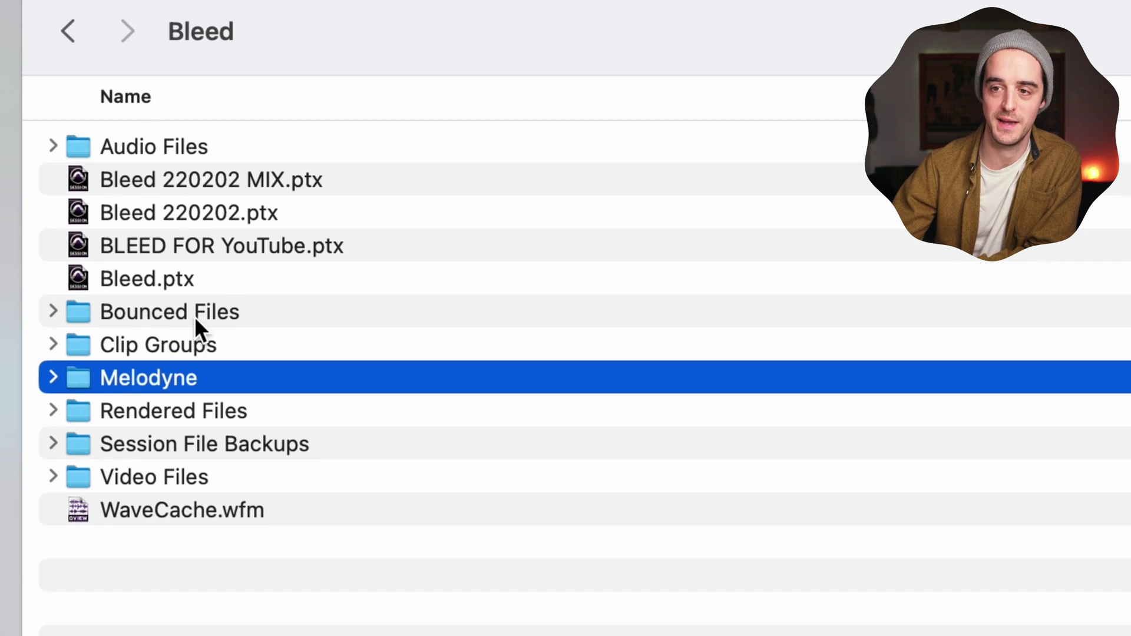
{"action": "key", "text": "Down"}
{"action": "key", "text": "Down"}
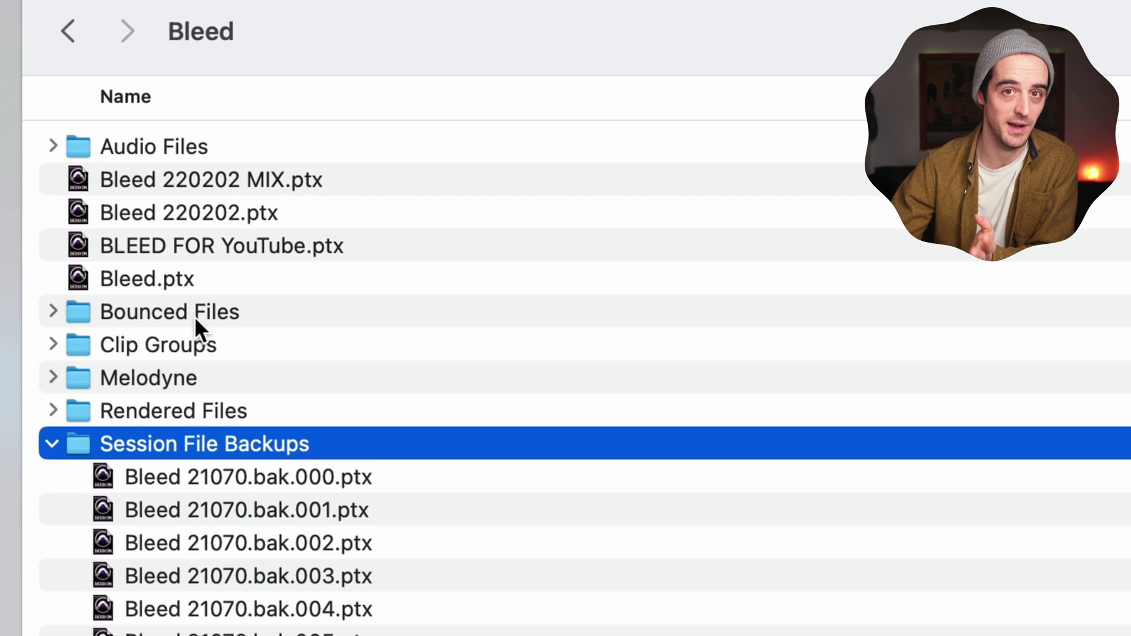
{"action": "key", "text": "Left"}
{"action": "key", "text": "Down"}
{"action": "key", "text": "Right"}
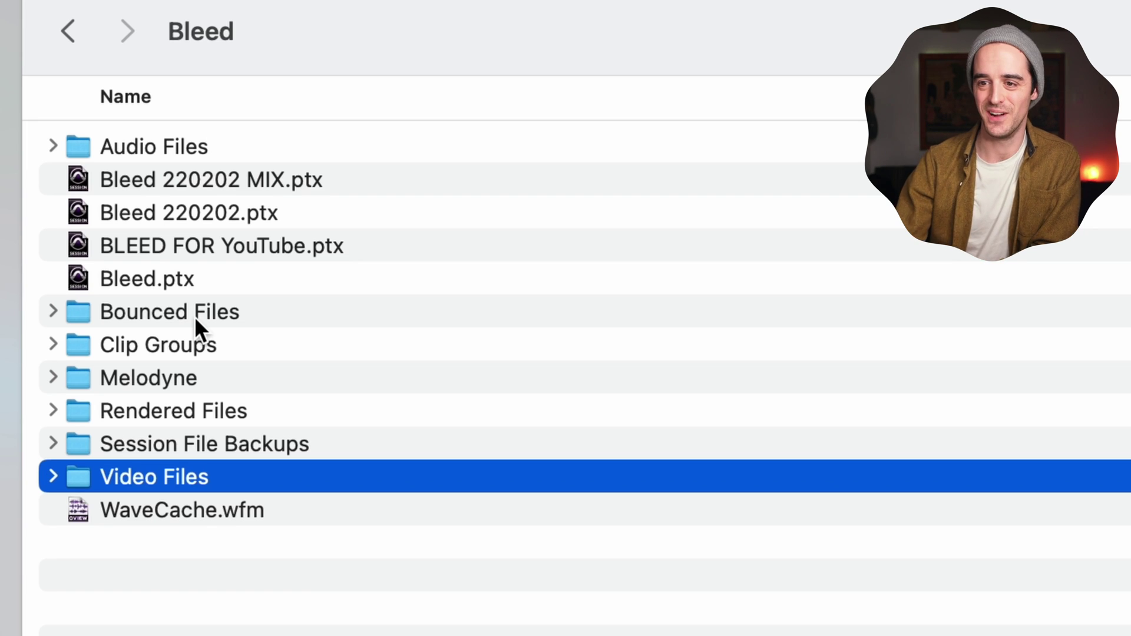
{"action": "left_click", "coordinate": [187, 180]}
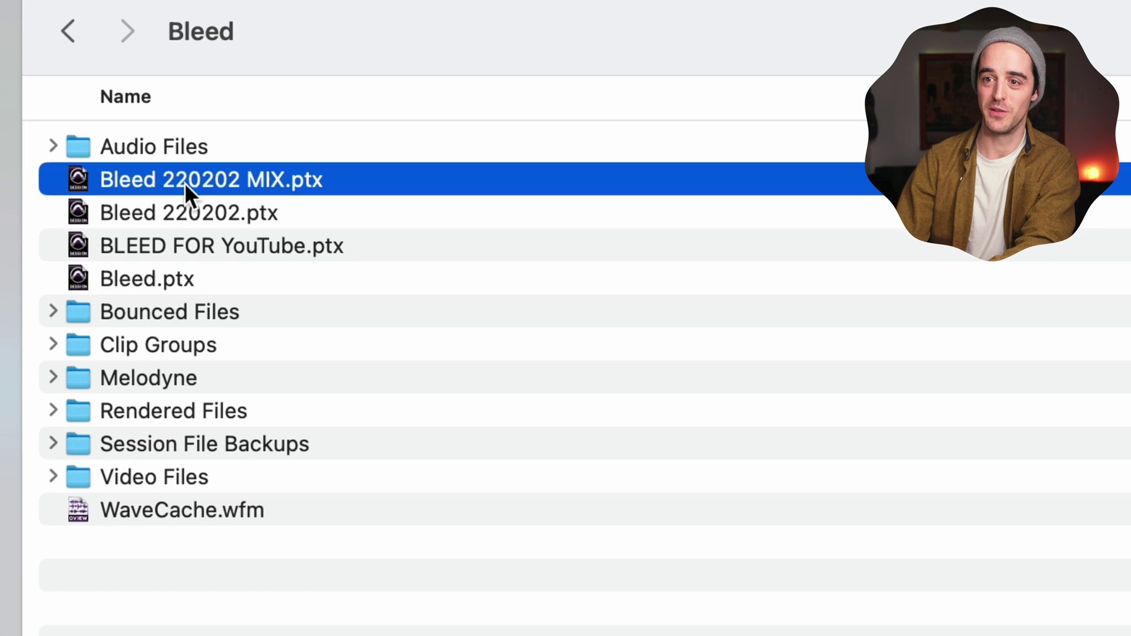
{"action": "left_click", "coordinate": [164, 152]}
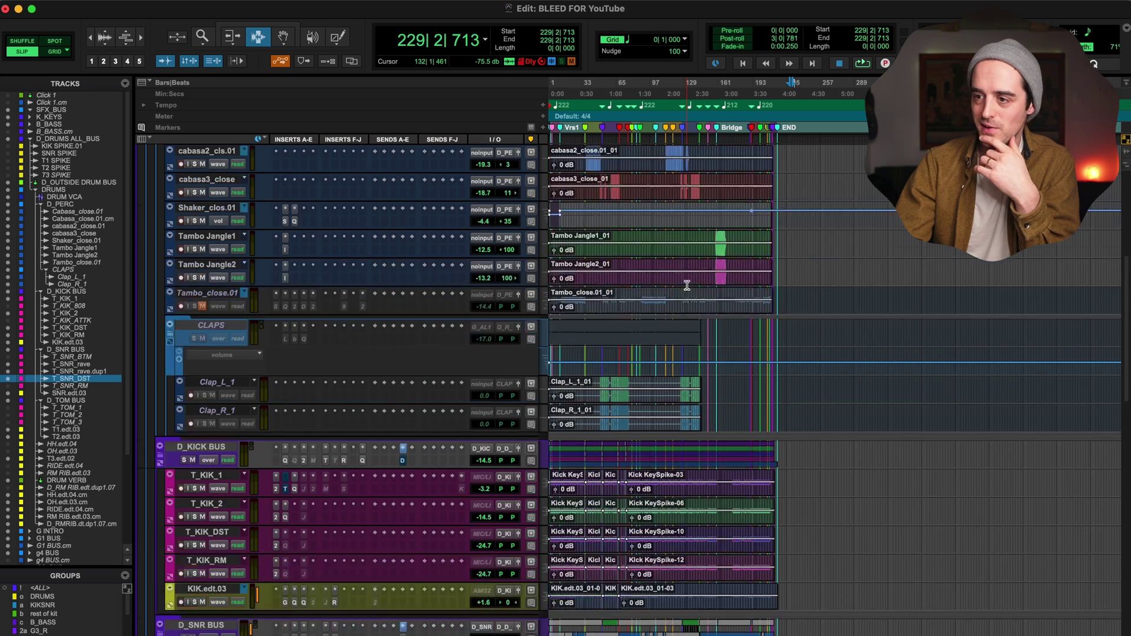
In Pro Tools, select the part of the cabasa2_cls.01 track from about bar 162 to bar 227
{"action": "scroll", "coordinate": [754, 328], "scroll_direction": "up", "scroll_amount": 10}
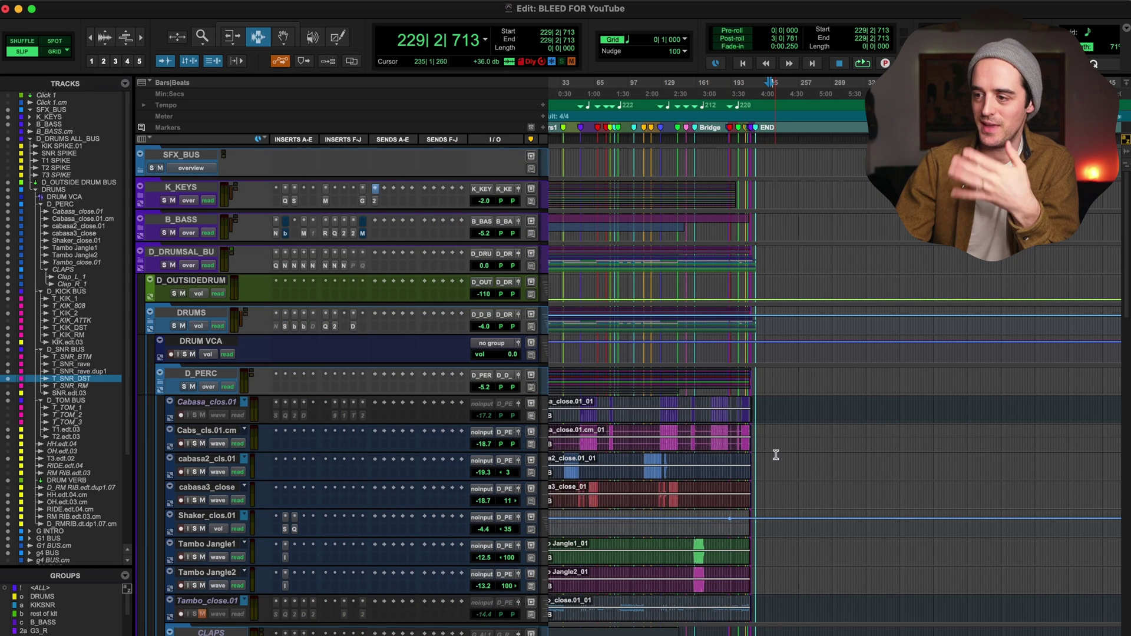
{"action": "left_click_drag", "start_coordinate": [767, 460], "coordinate": [709, 460]}
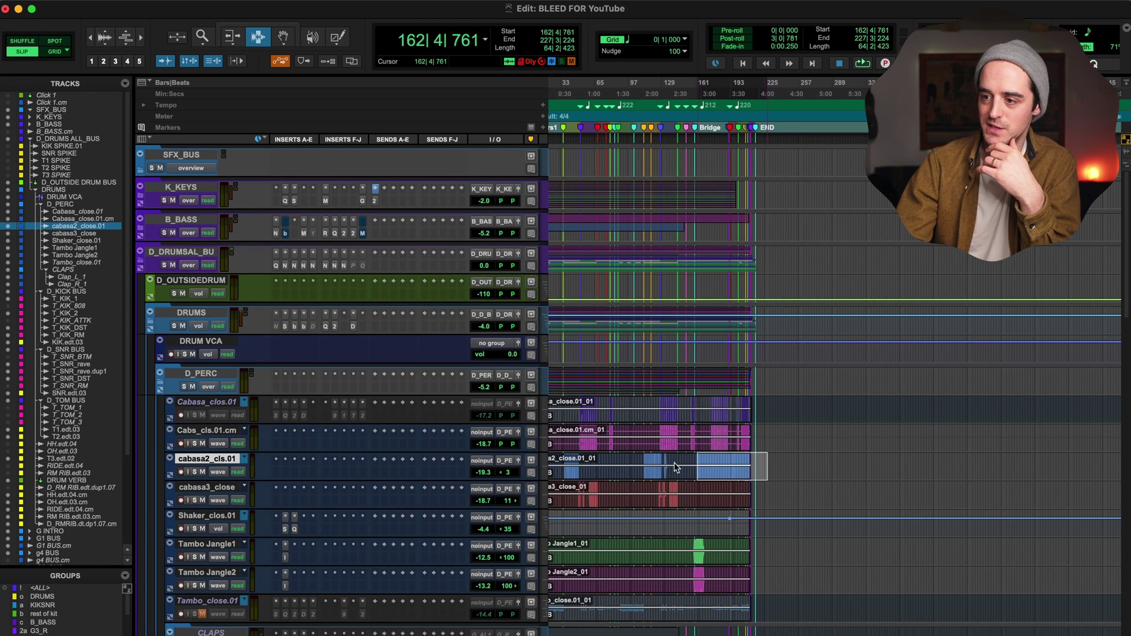
{"action": "left_click", "coordinate": [453, 456]}
{"action": "key", "text": "Delete"}
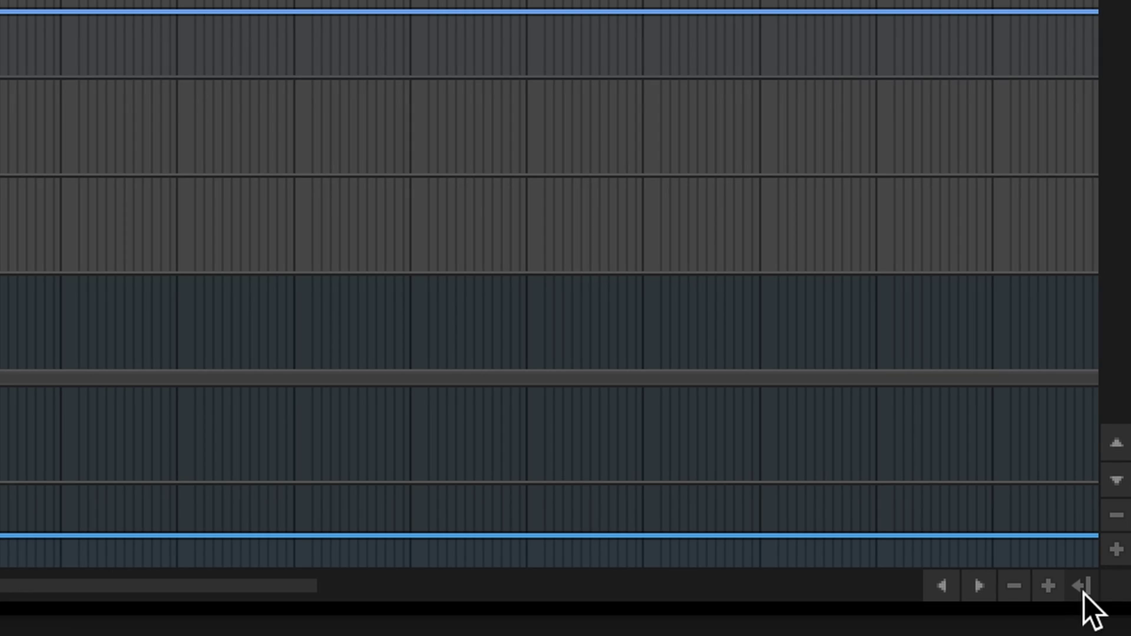
Show the clips list beside the timeline and widen it so that long clip names can be read
{"action": "left_click", "coordinate": [1082, 586]}
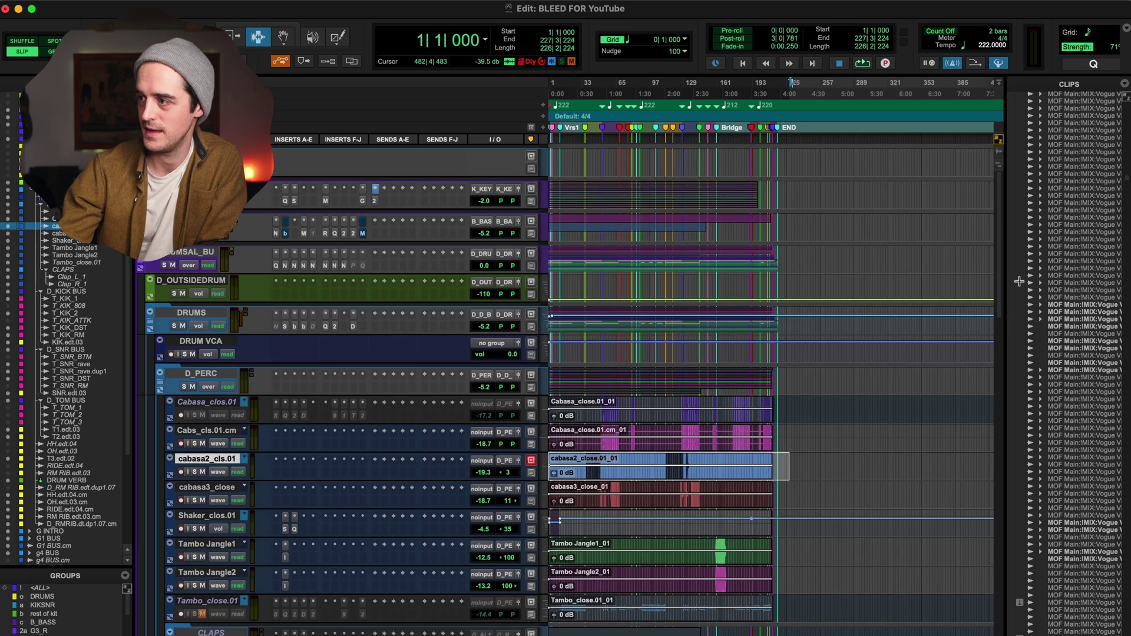
{"action": "left_click_drag", "start_coordinate": [1005, 253], "coordinate": [785, 253]}
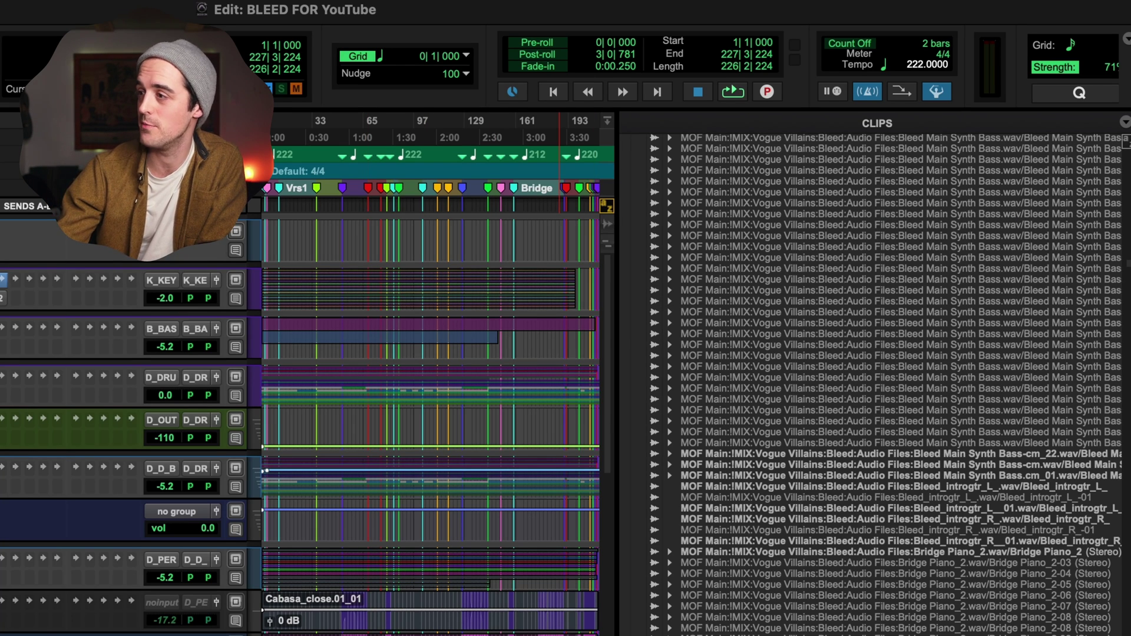
Turn off the Full Path display so the clips list shows only clip names
{"action": "left_click", "coordinate": [1125, 122]}
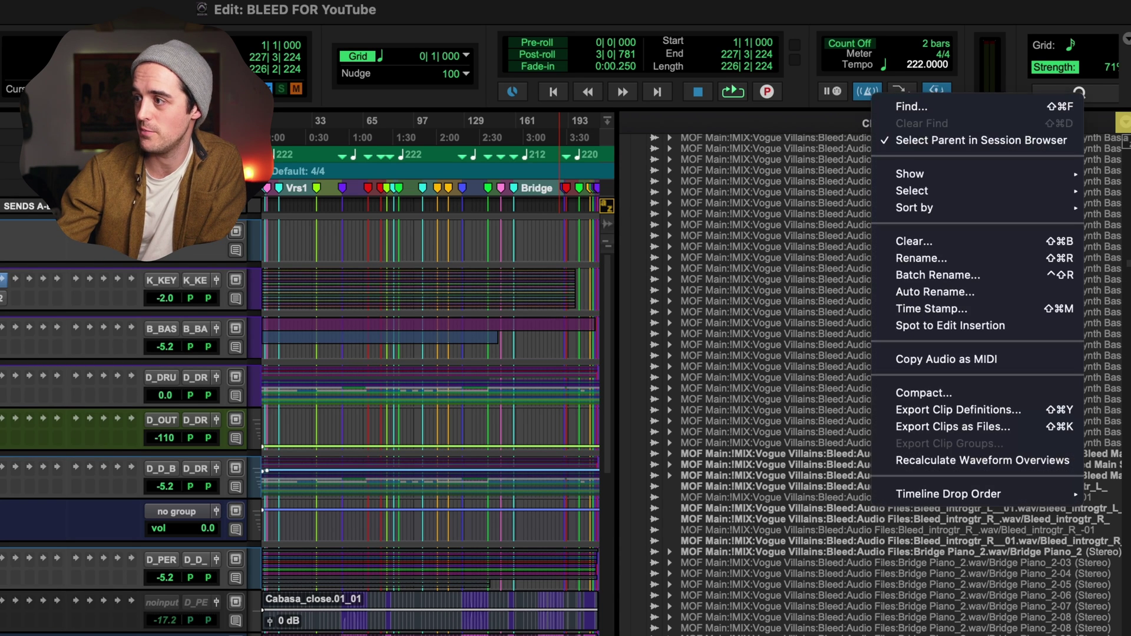
{"action": "mouse_move", "coordinate": [973, 175]}
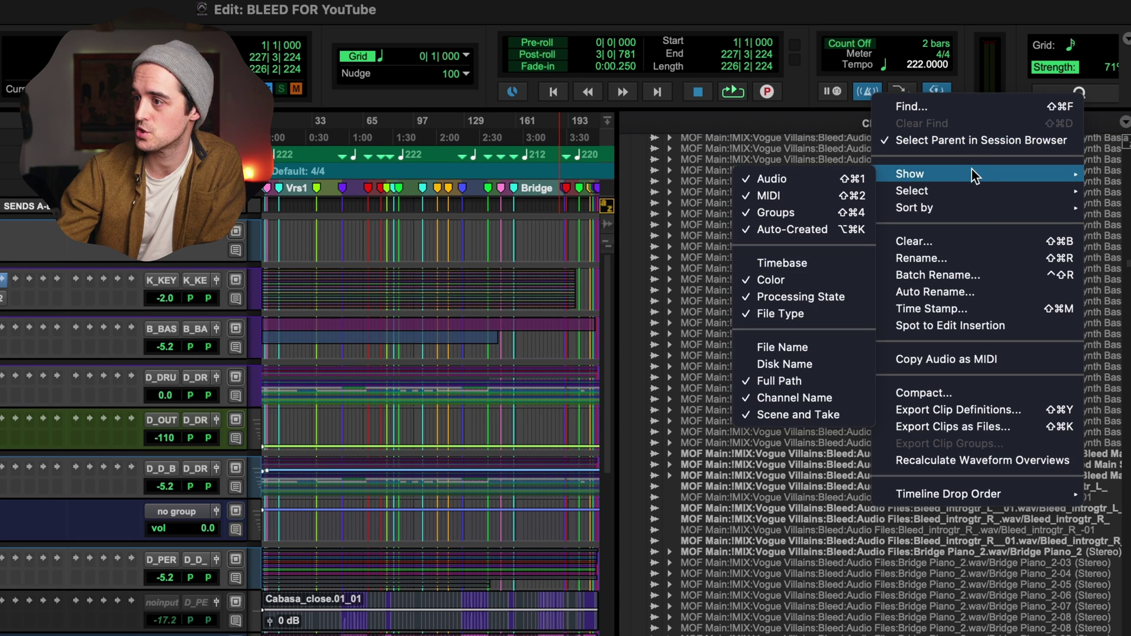
{"action": "left_click", "coordinate": [766, 381]}
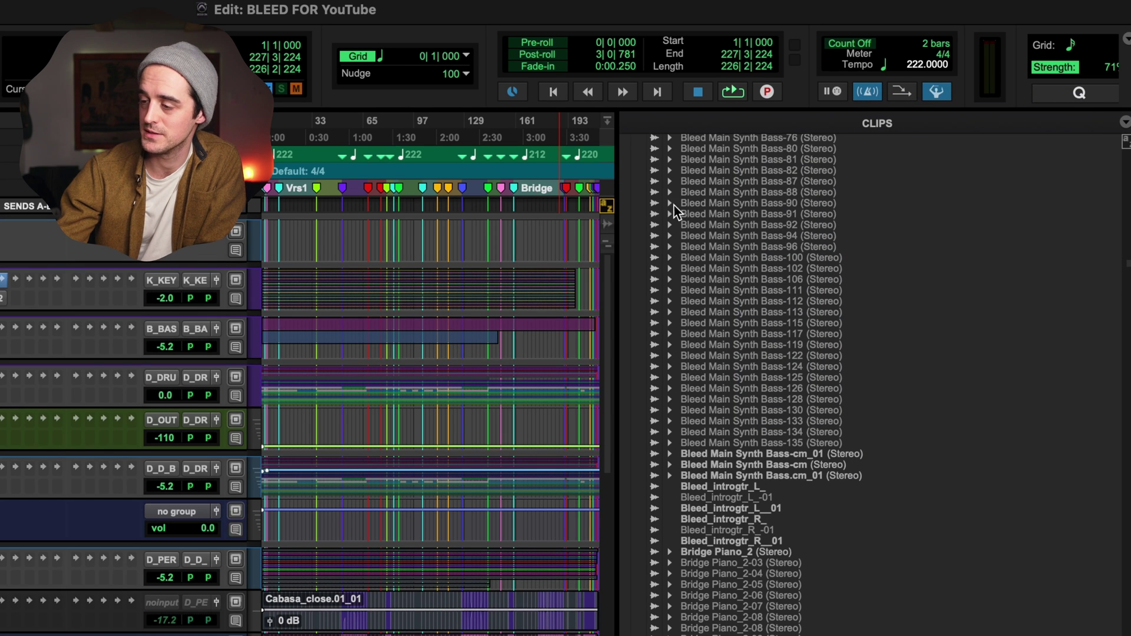
Turn the Full Path display back on for the entries in the clips list
{"action": "left_click", "coordinate": [1126, 124]}
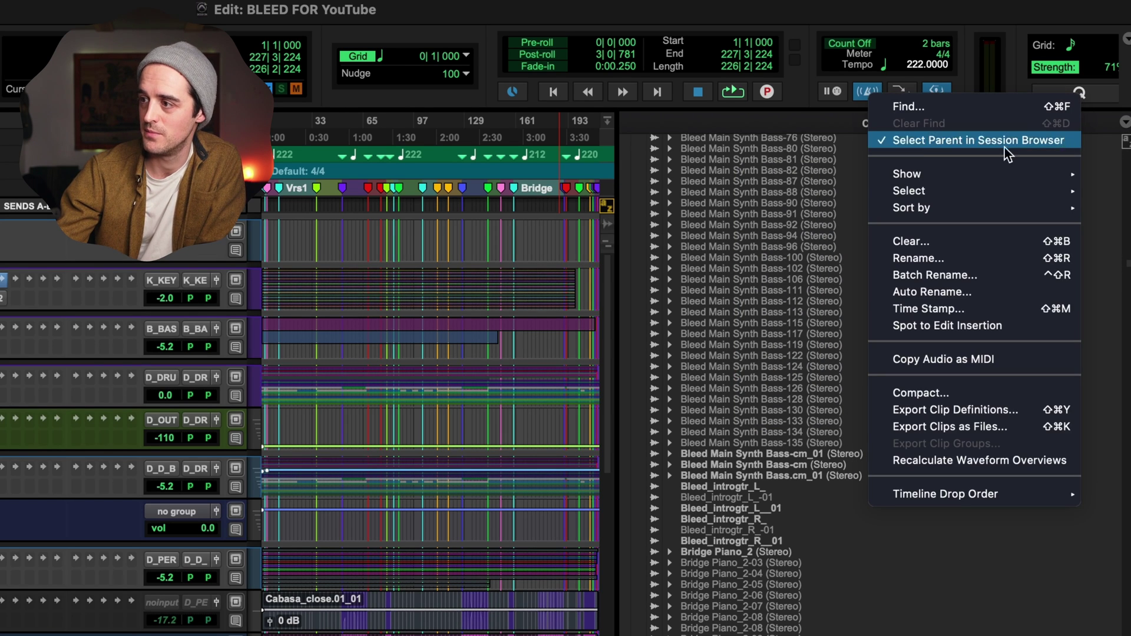
{"action": "mouse_move", "coordinate": [915, 177]}
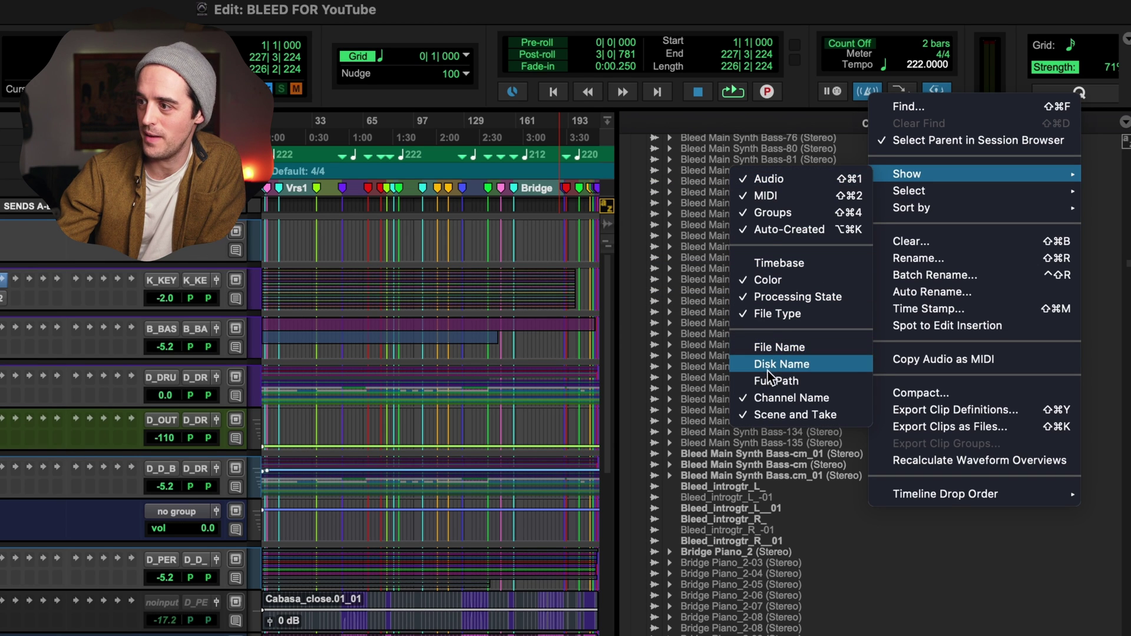
{"action": "left_click", "coordinate": [770, 378]}
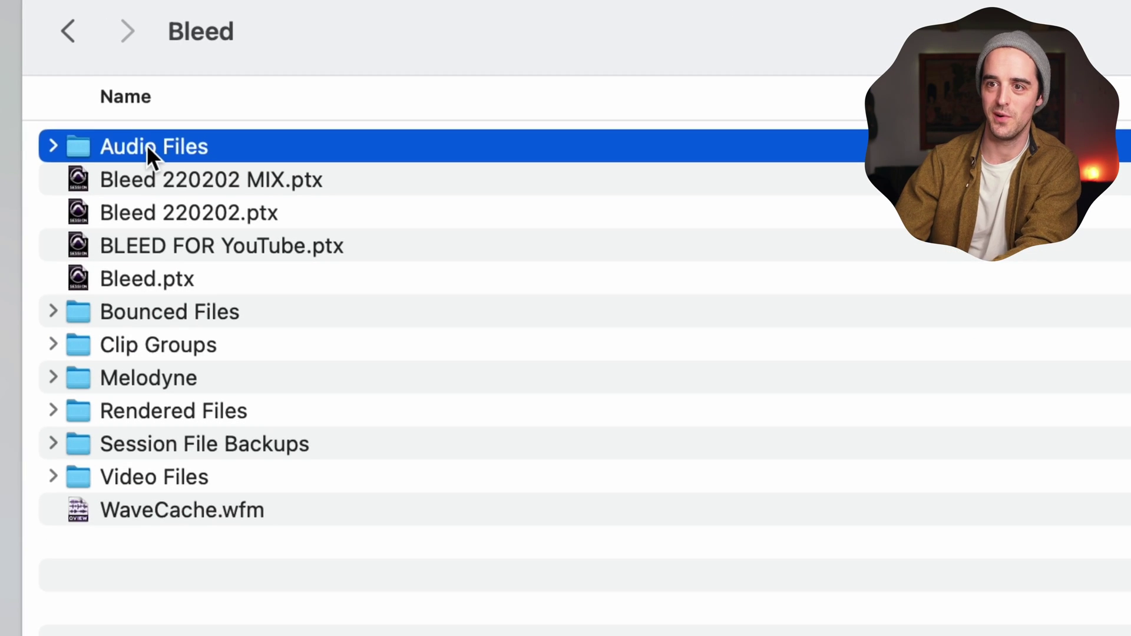
In Finder, compare the Audio Files folder with the session file Bleed 220202.ptx, expanding the folder to view its WAV files and collapsing it again
{"action": "left_click", "coordinate": [147, 145]}
{"action": "left_click", "coordinate": [161, 207]}
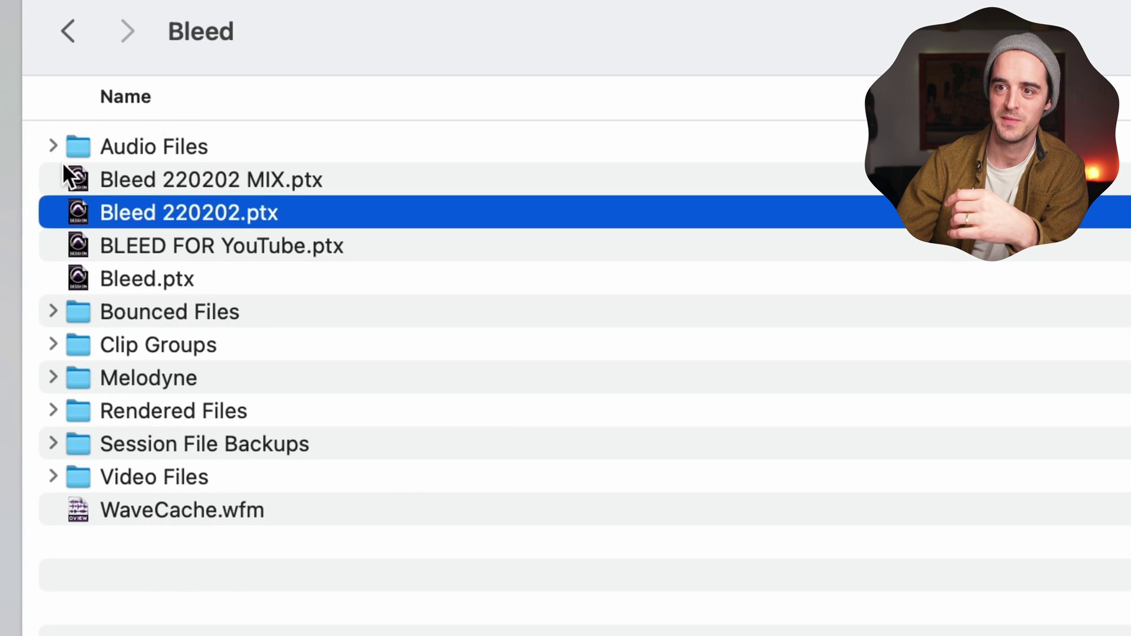
{"action": "left_click", "coordinate": [51, 154]}
{"action": "left_click", "coordinate": [52, 147]}
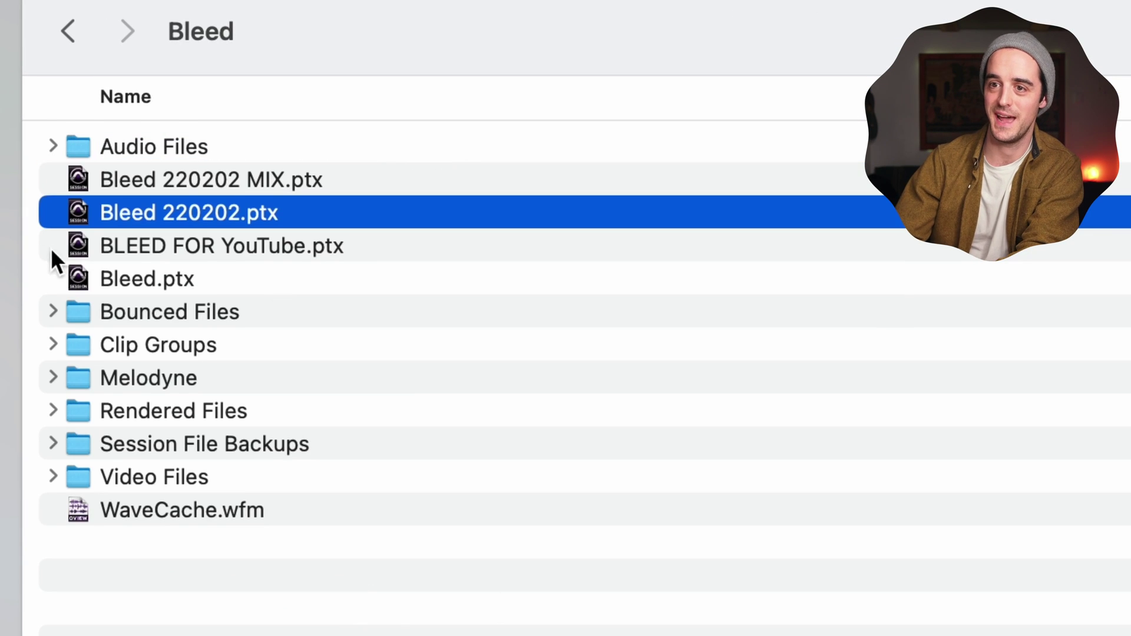
{"action": "left_click", "coordinate": [52, 147]}
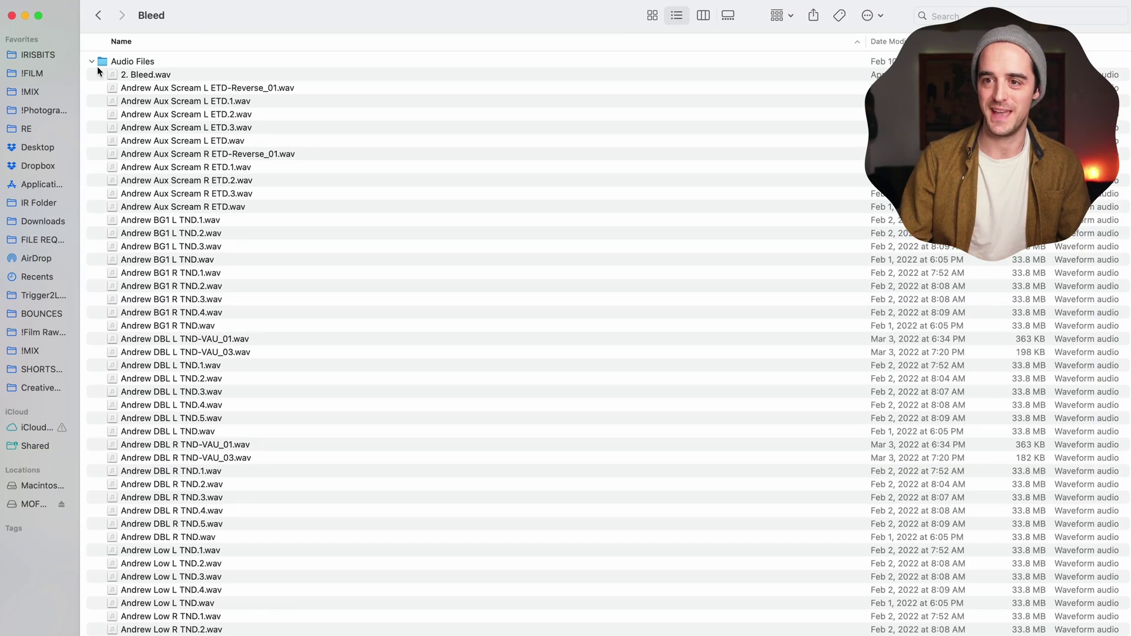
{"action": "left_click", "coordinate": [118, 63]}
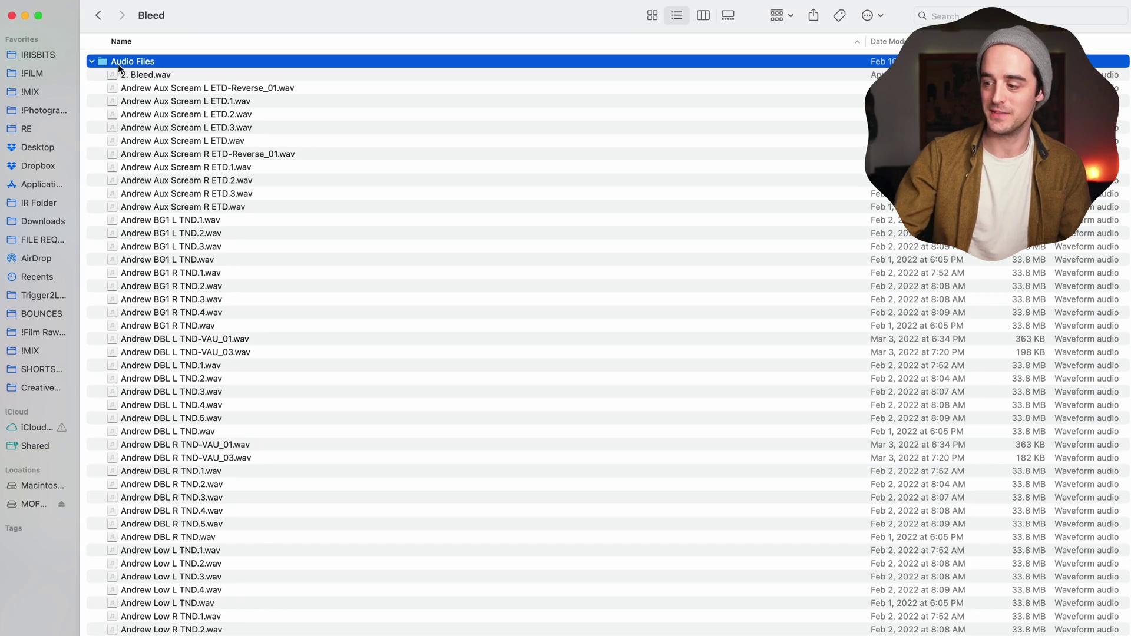
{"action": "key", "text": "Left"}
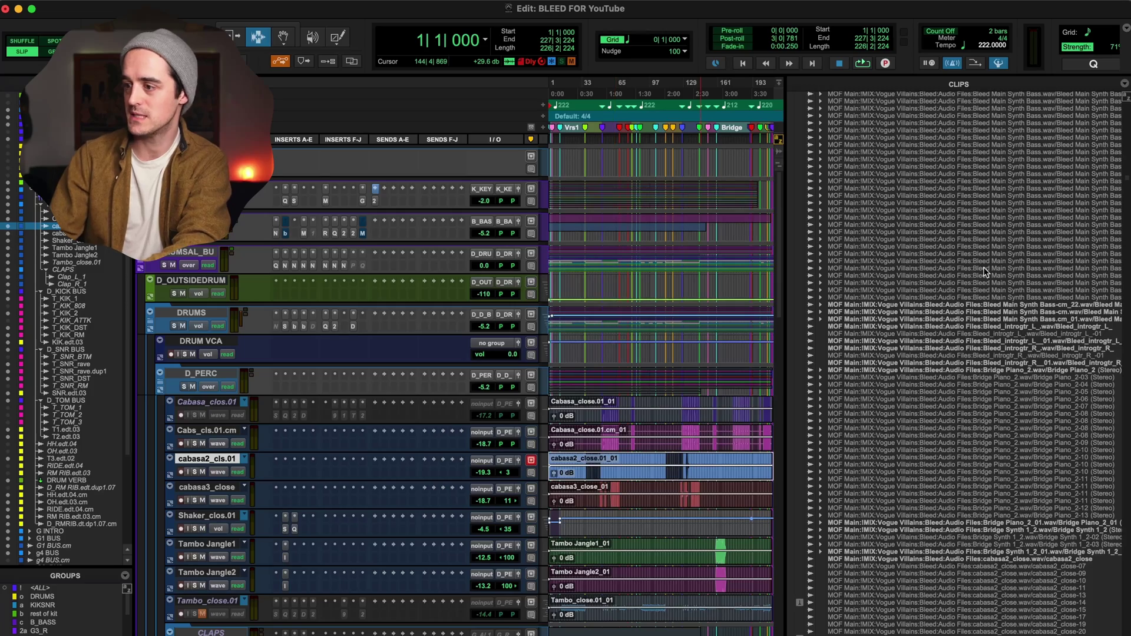
Reveal the source file of an Aux Scream L ETD.2 entry from the clips list in Finder
{"action": "scroll", "coordinate": [984, 267], "scroll_direction": "up", "scroll_amount": 15}
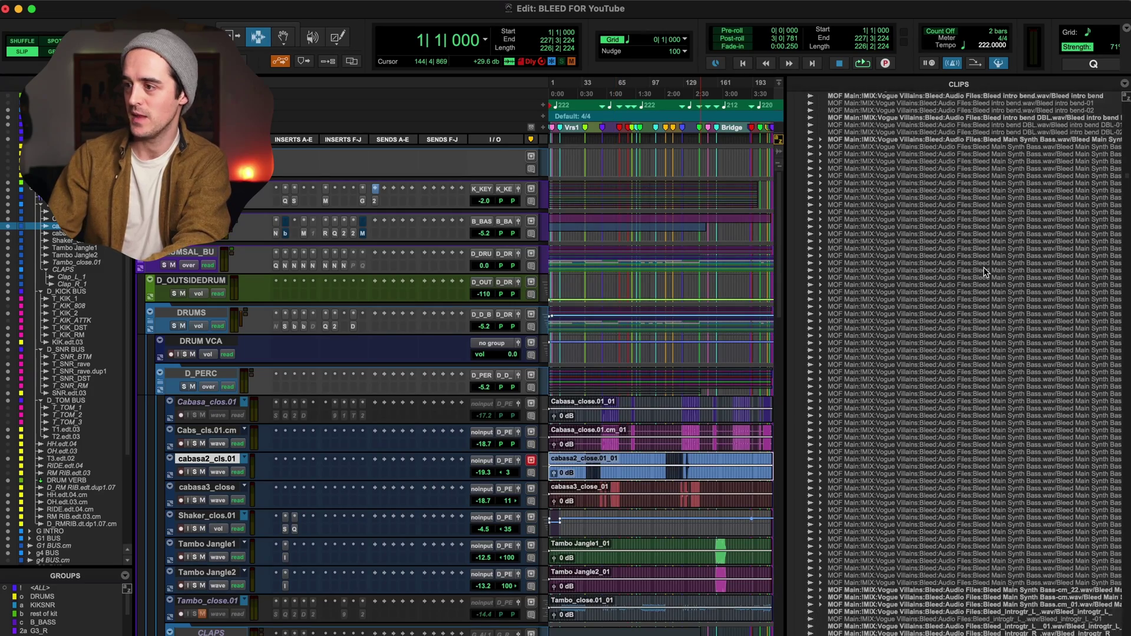
{"action": "scroll", "coordinate": [894, 252], "scroll_direction": "up", "scroll_amount": 10}
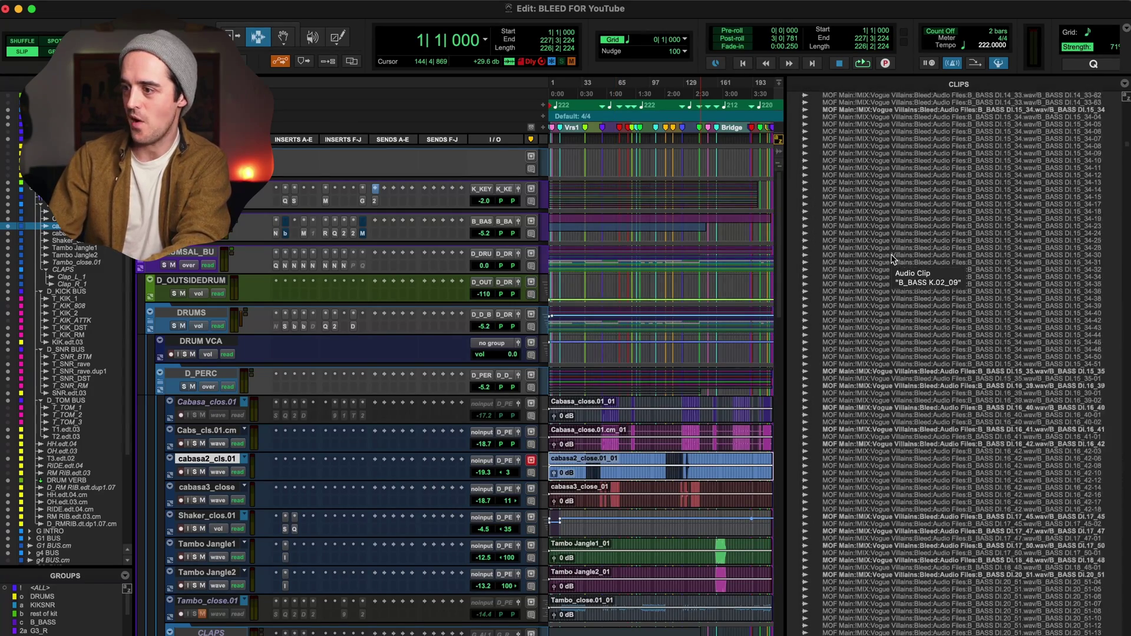
{"action": "scroll", "coordinate": [921, 134], "scroll_direction": "up", "scroll_amount": 15}
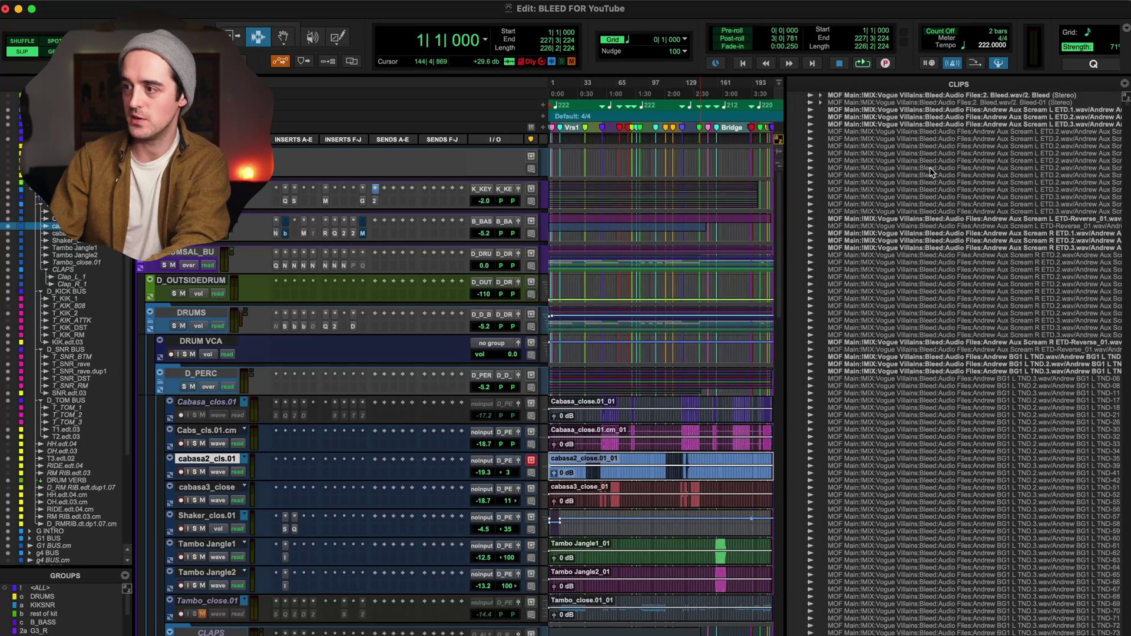
{"action": "right_click", "coordinate": [929, 167]}
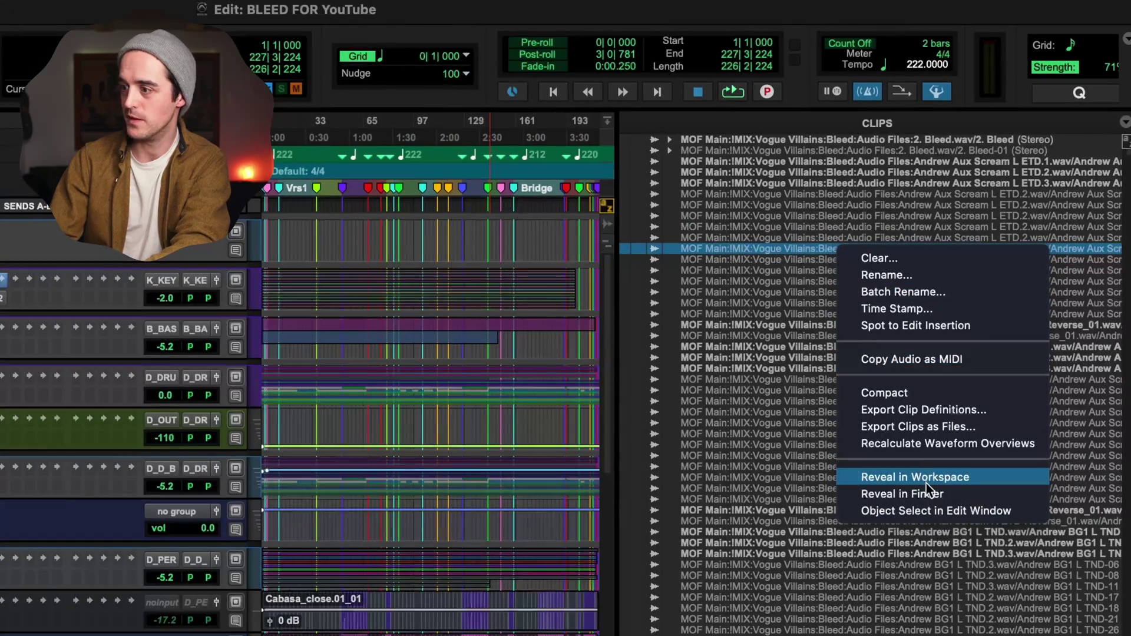
{"action": "left_click", "coordinate": [928, 493]}
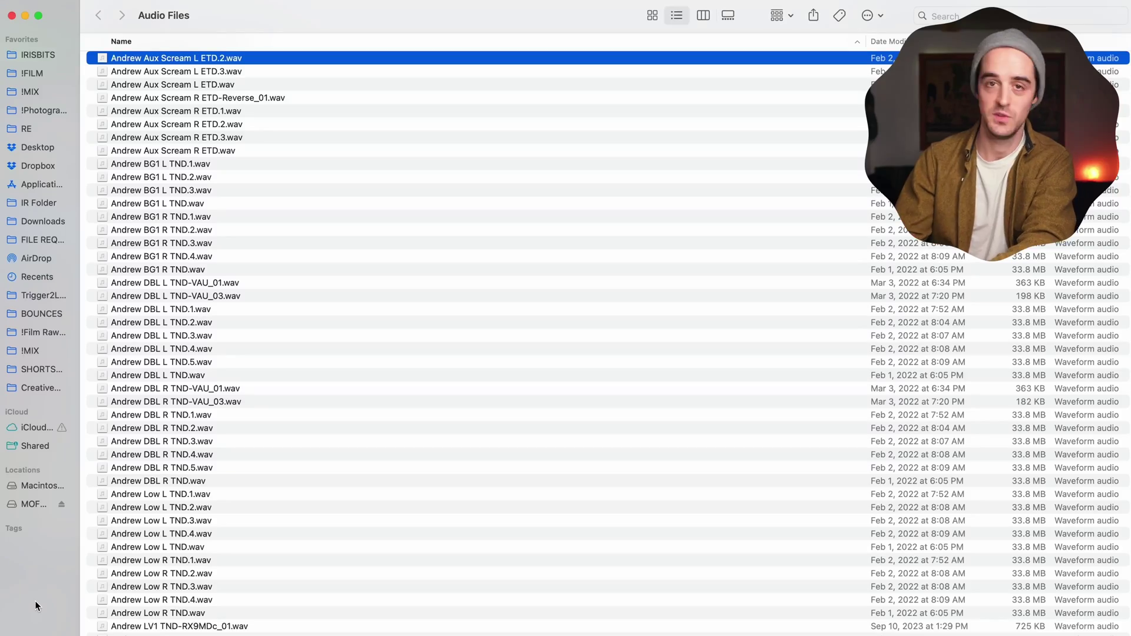
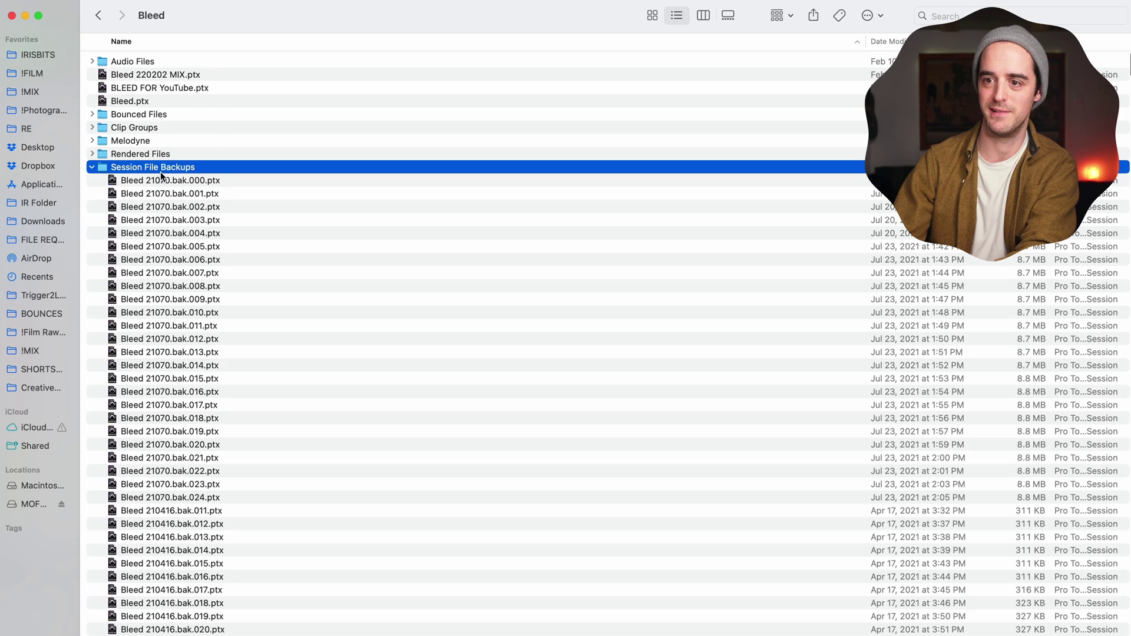
Delete all the backup session files inside the Session File Backups folder of the Bleed project
{"action": "key", "text": "super+a"}
{"action": "key", "text": "super+BackSpace"}
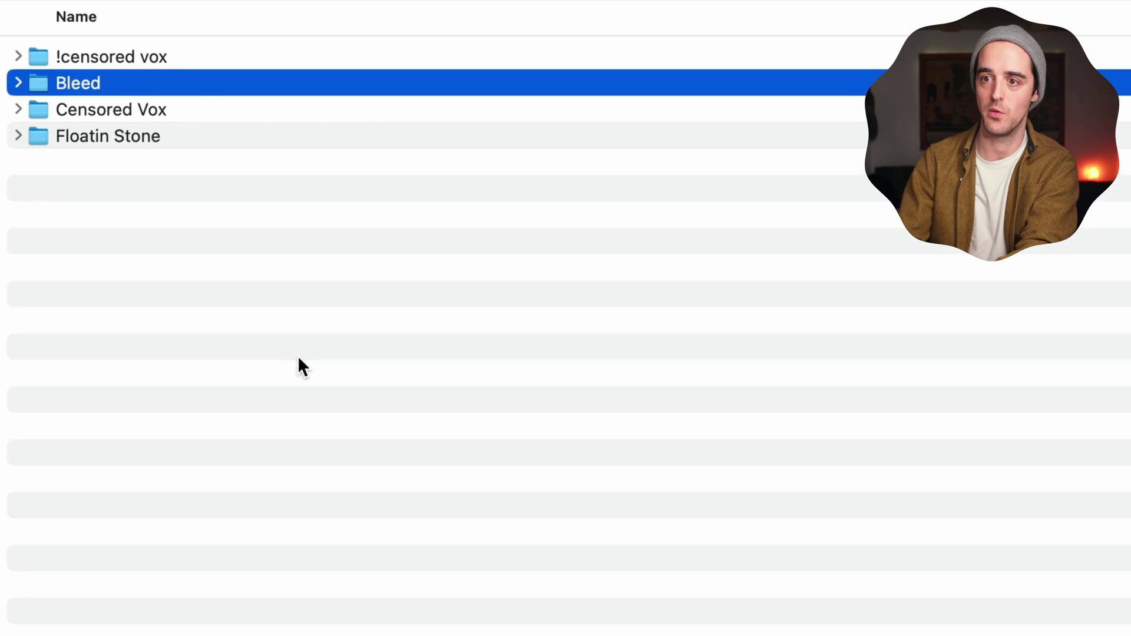
Open the Bleed project folder and compare its Audio Files folder with the session file Bleed 220202 MIX.ptx
{"action": "left_click", "coordinate": [128, 149]}
{"action": "left_click", "coordinate": [83, 88]}
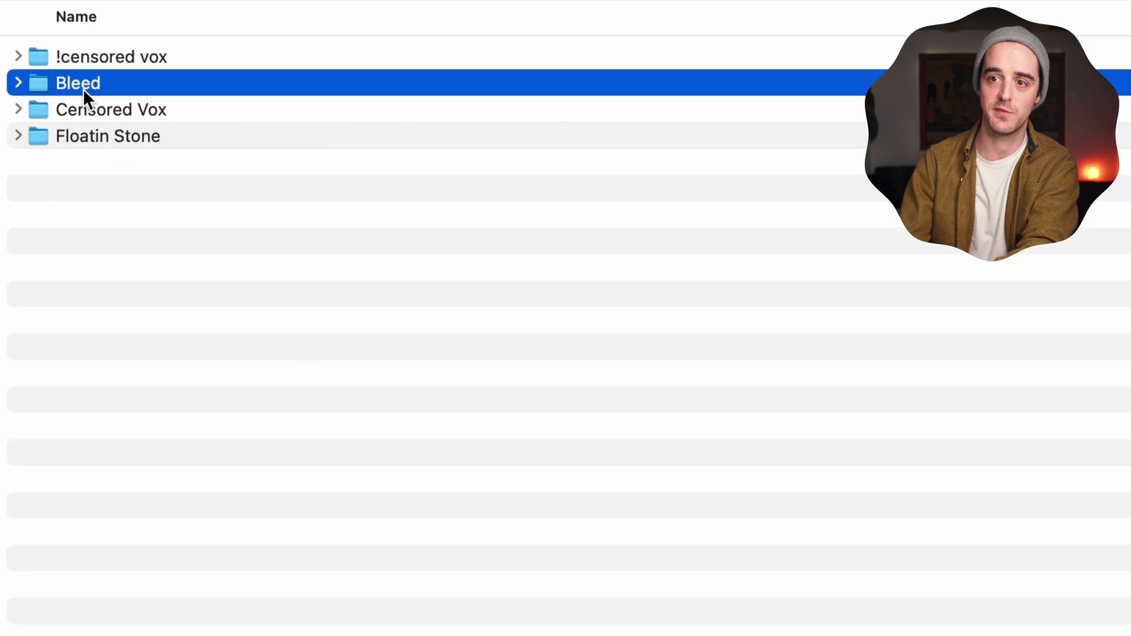
{"action": "double_click", "coordinate": [120, 88]}
{"action": "left_click", "coordinate": [112, 63]}
{"action": "left_click", "coordinate": [119, 85]}
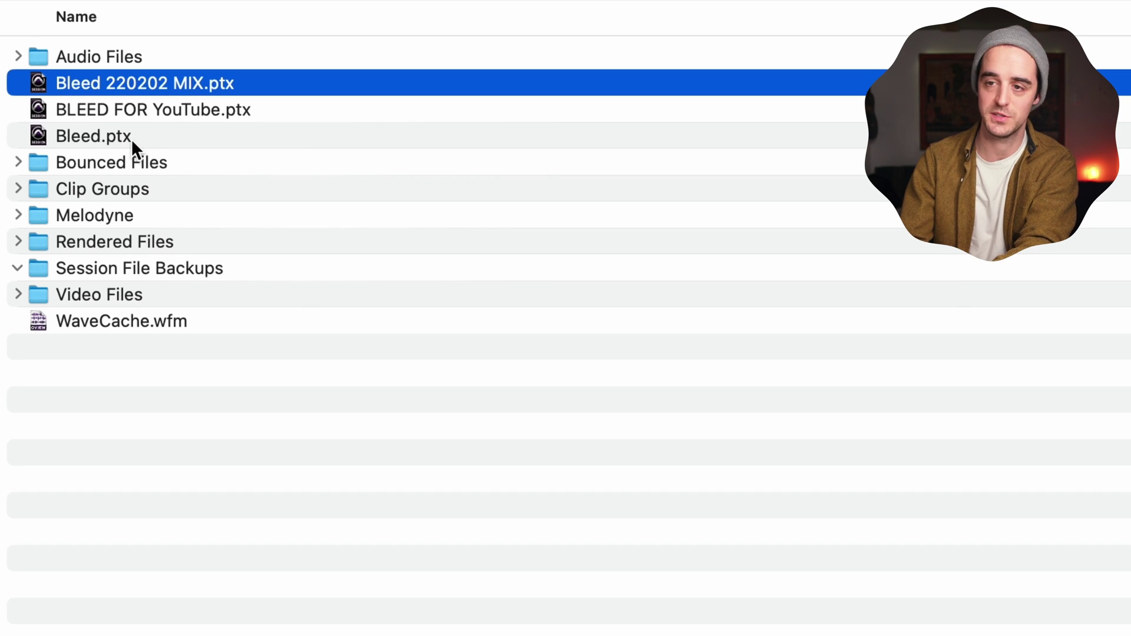
Go up to the Vogue Villains folder, put the Bleed folder back into it and open it
{"action": "key", "text": "super+Up"}
{"action": "key", "text": "Down"}
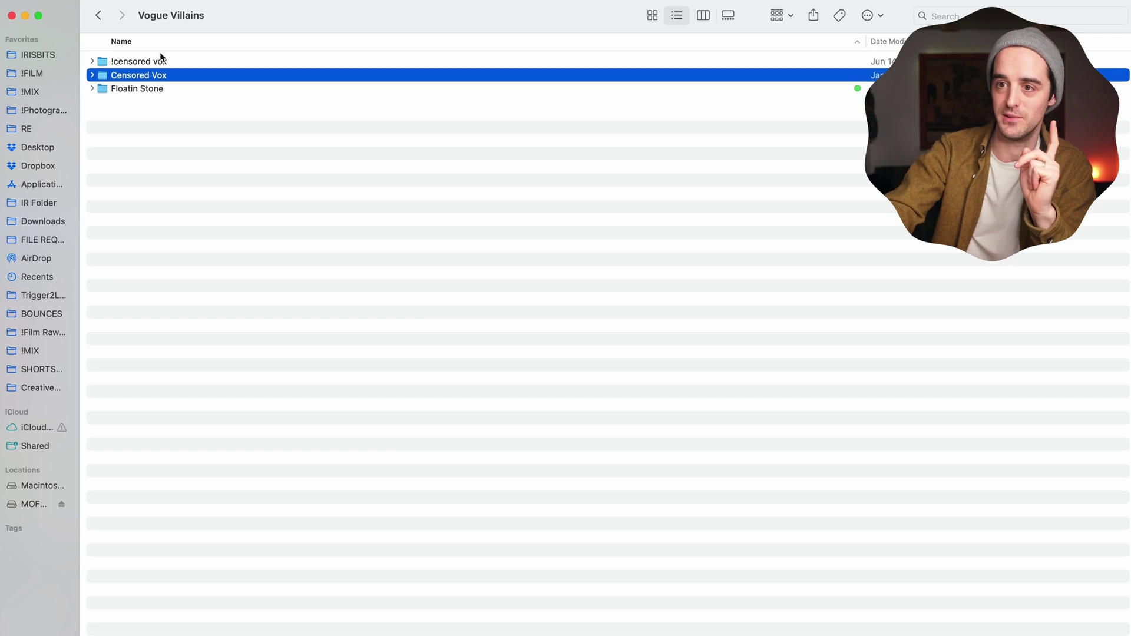
{"action": "key", "text": "super+v"}
{"action": "double_click", "coordinate": [140, 75]}
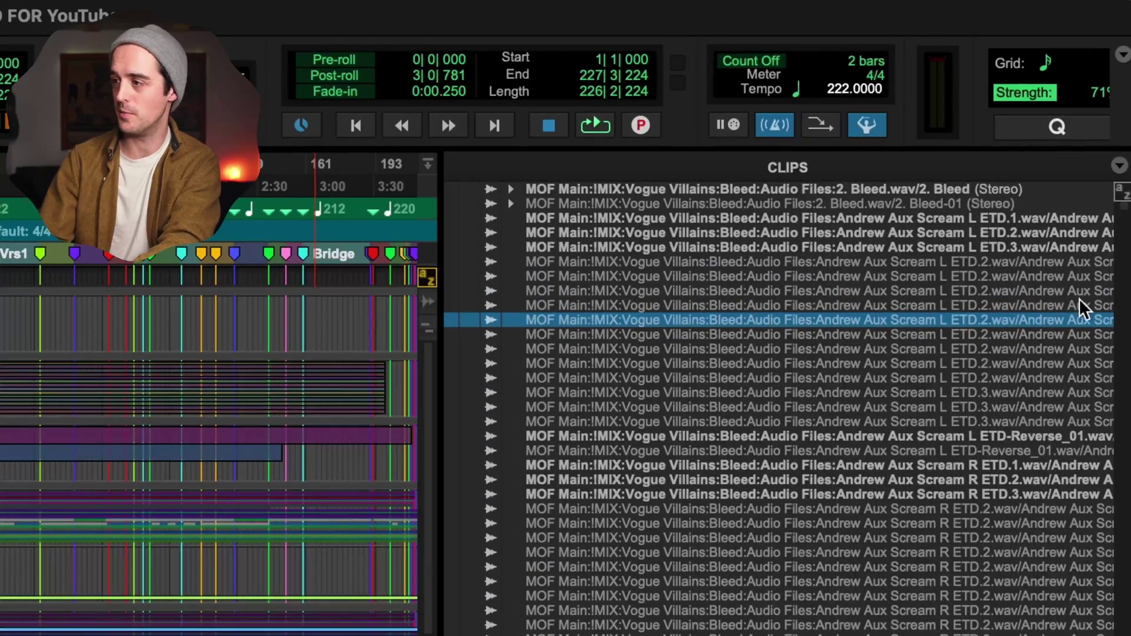
Switch to Pro Tools, select all unused clips in the clips list and look through the selected entries
{"action": "left_click", "coordinate": [1119, 167]}
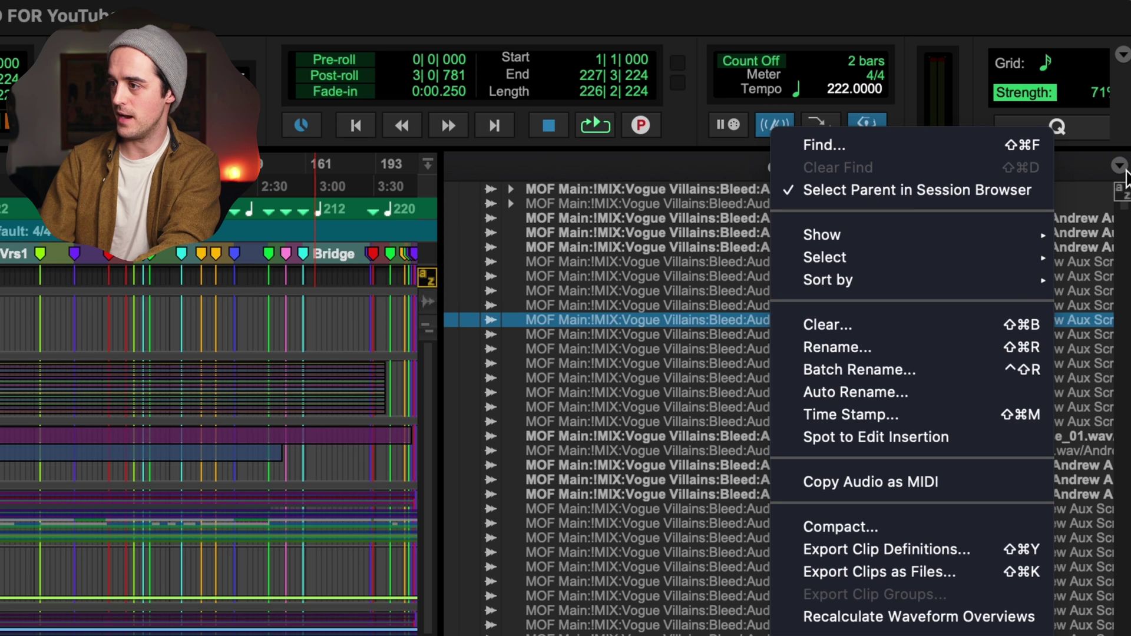
{"action": "mouse_move", "coordinate": [921, 255]}
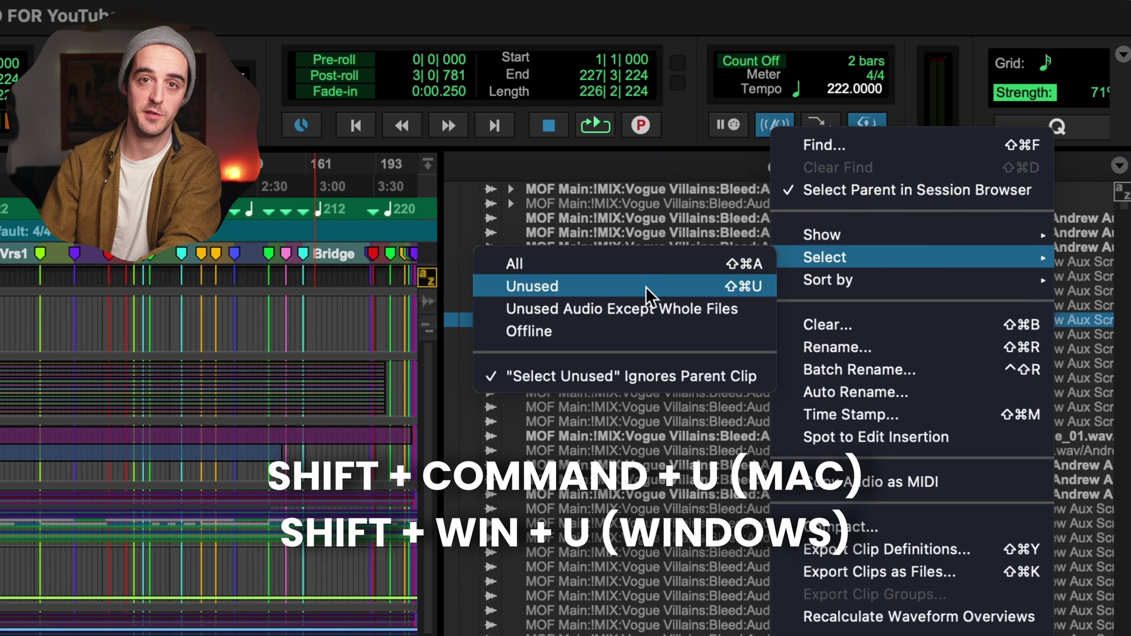
{"action": "left_click", "coordinate": [646, 287]}
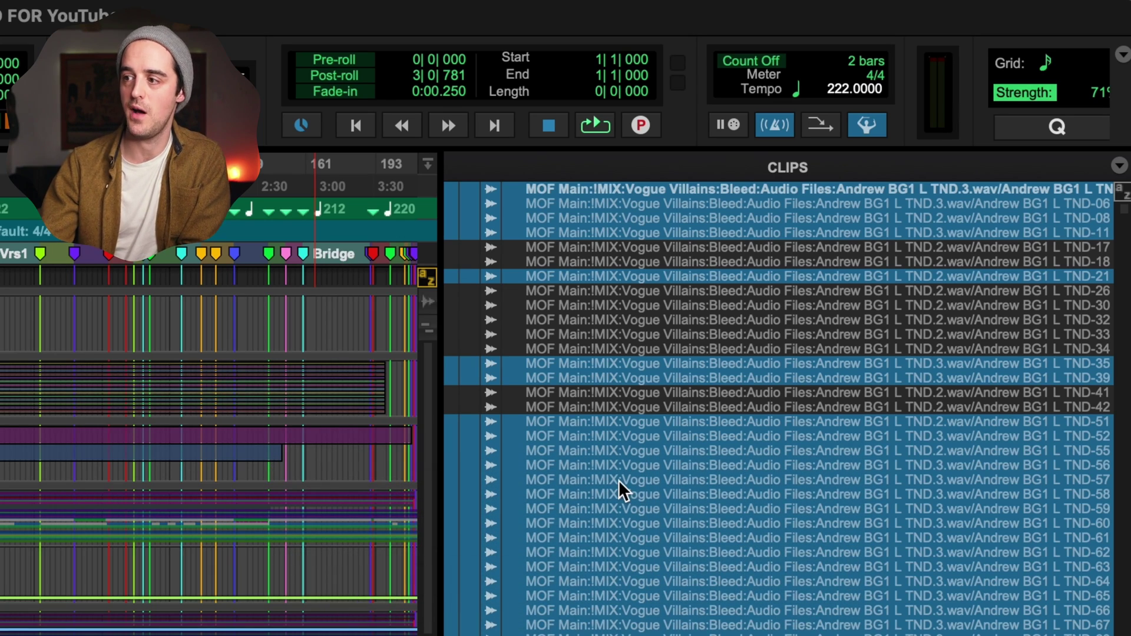
{"action": "scroll", "coordinate": [619, 479], "scroll_direction": "down", "scroll_amount": 6}
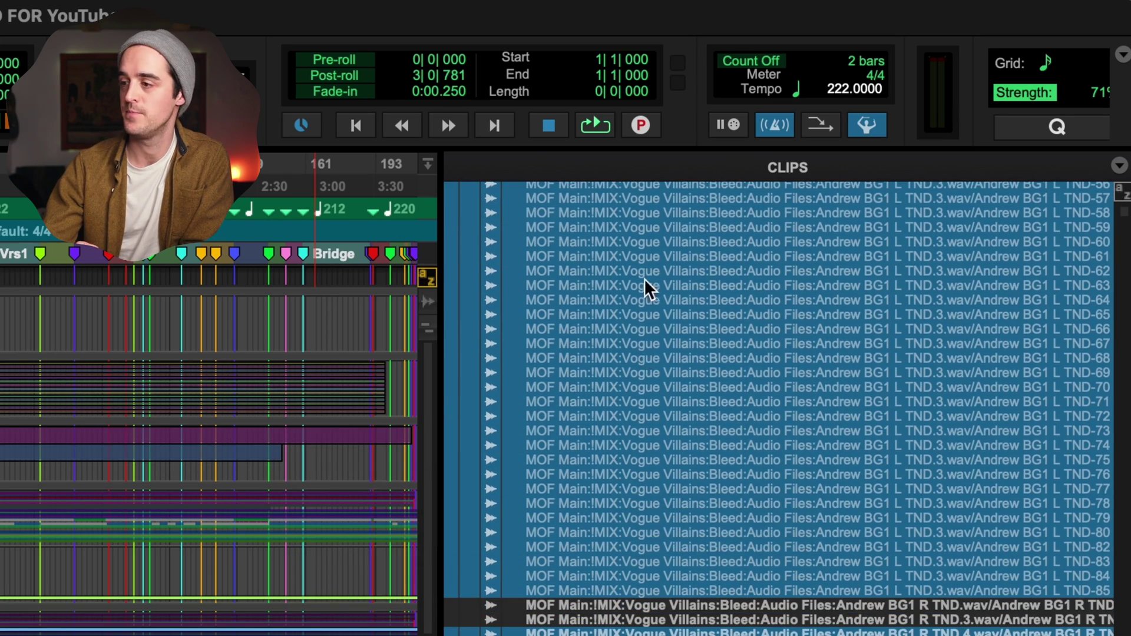
{"action": "scroll", "coordinate": [610, 396], "scroll_direction": "down", "scroll_amount": 15}
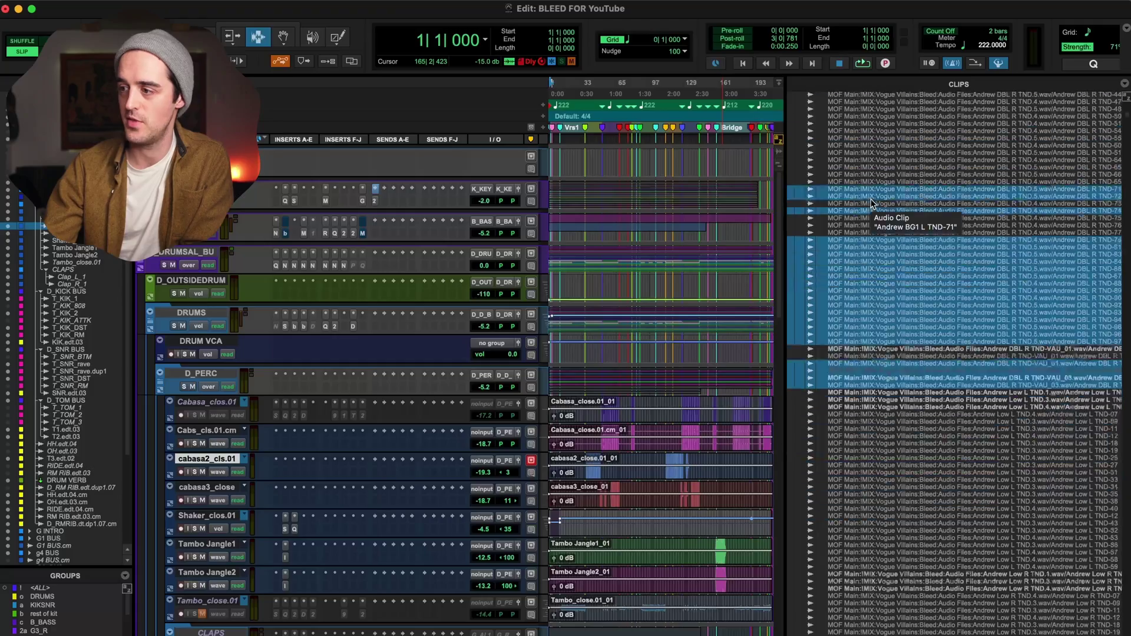
{"action": "scroll", "coordinate": [872, 203], "scroll_direction": "down", "scroll_amount": 10}
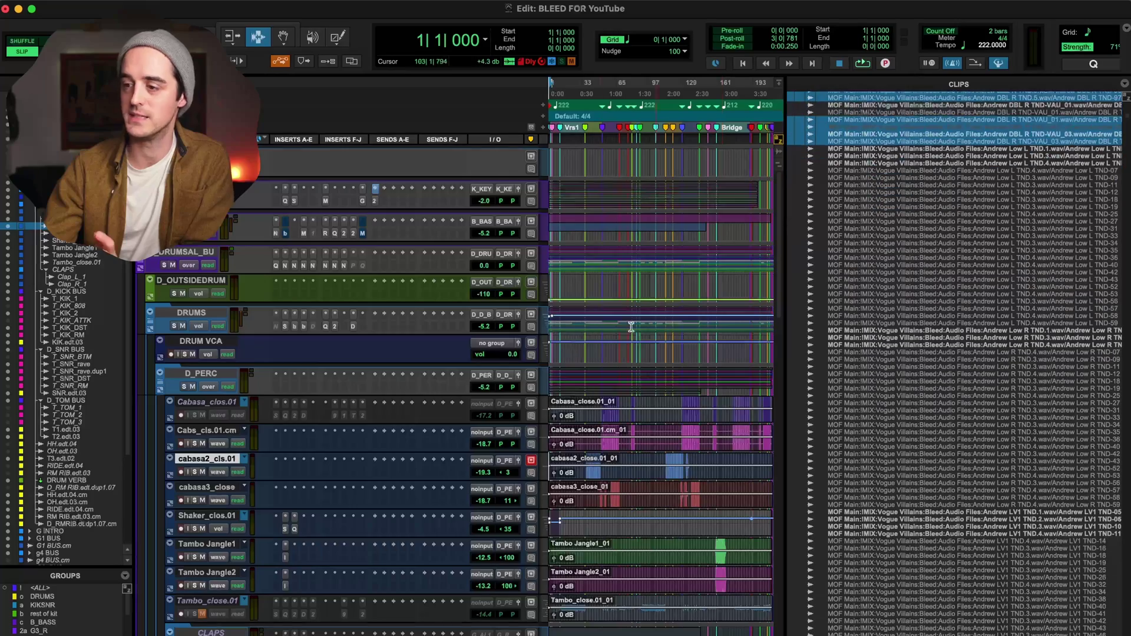
Separate the Kick KeySpike clip on the T_KIK_RM track into shorter clips around bar 177
{"action": "scroll", "coordinate": [587, 346], "scroll_direction": "down", "scroll_amount": 10}
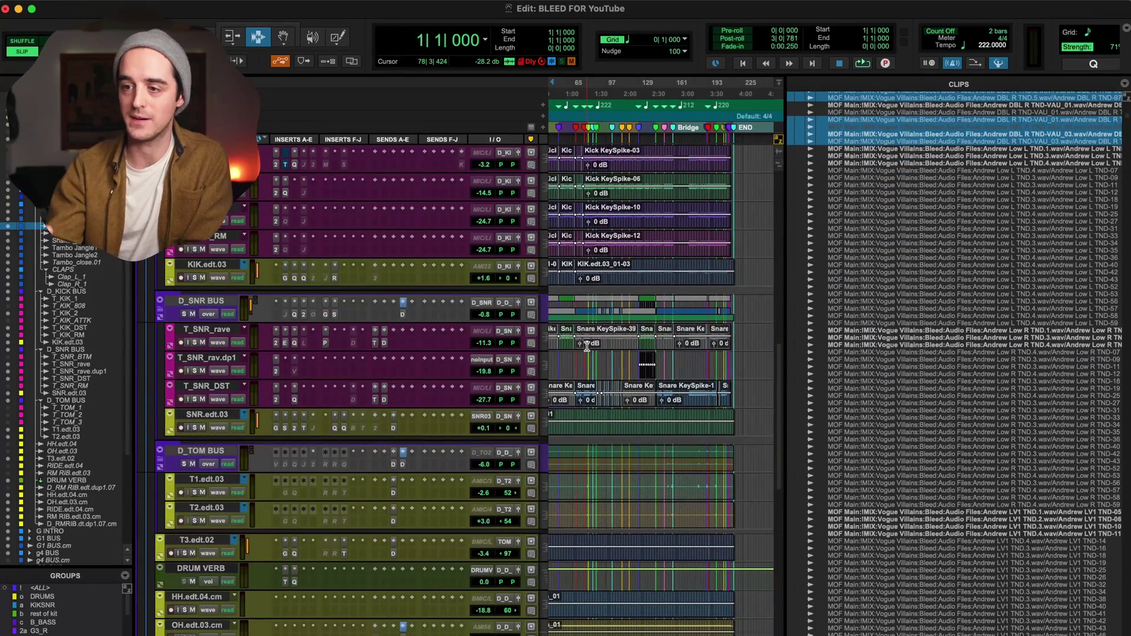
{"action": "scroll", "coordinate": [586, 346], "scroll_direction": "up", "scroll_amount": 5}
{"action": "left_click", "coordinate": [704, 362]}
{"action": "scroll", "coordinate": [713, 364], "scroll_direction": "up", "scroll_amount": 10}
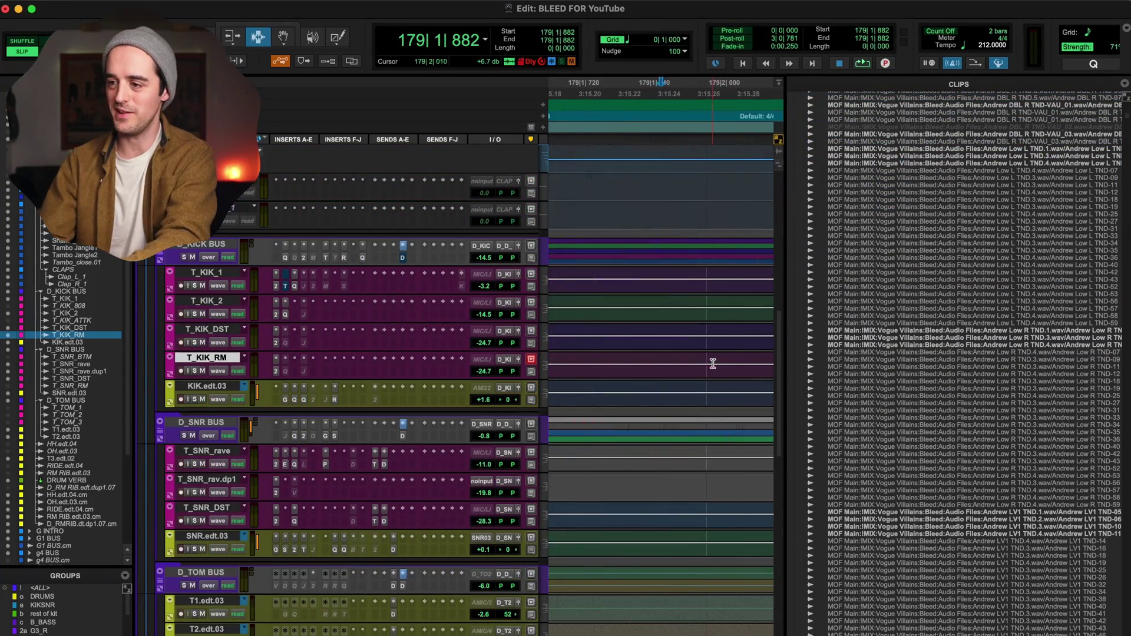
{"action": "scroll", "coordinate": [713, 363], "scroll_direction": "down", "scroll_amount": 5}
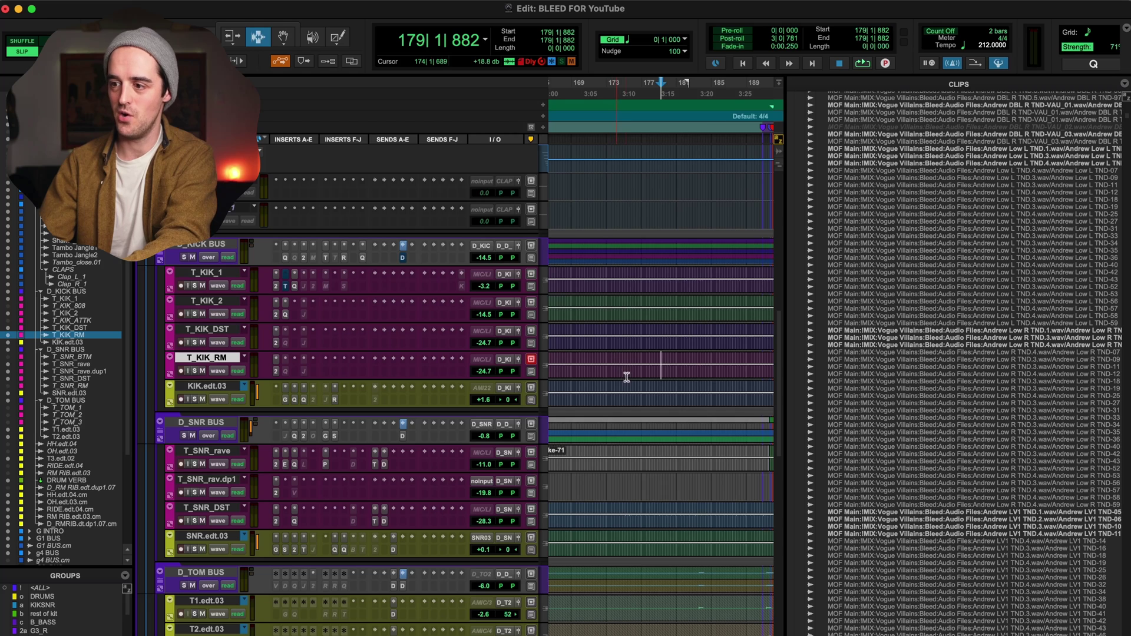
{"action": "left_click", "coordinate": [675, 366]}
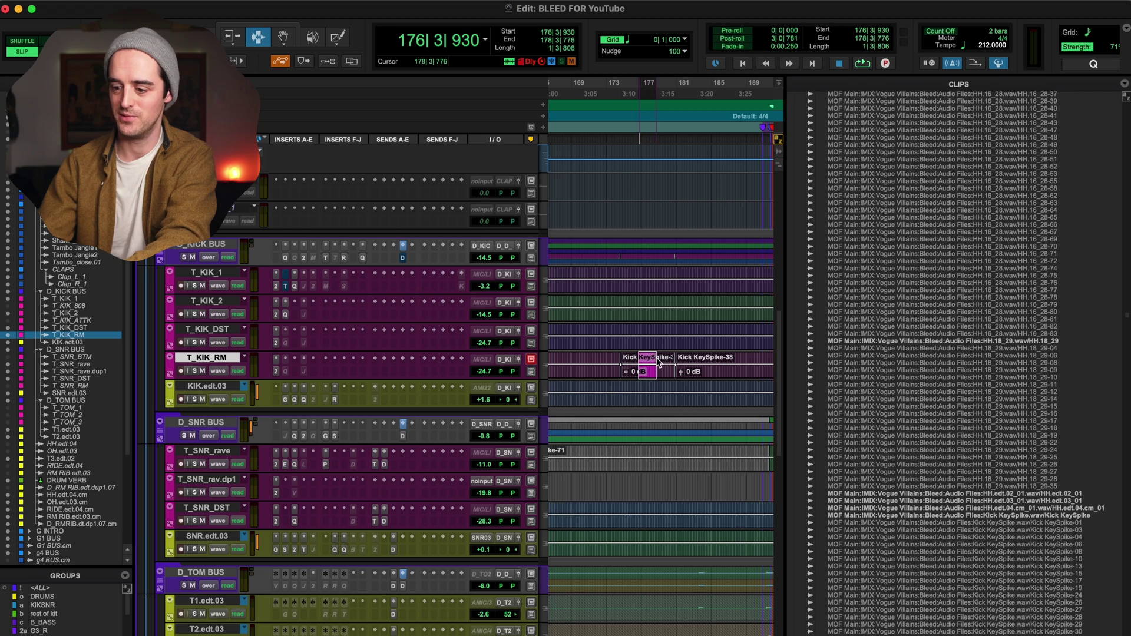
{"action": "key", "text": "b"}
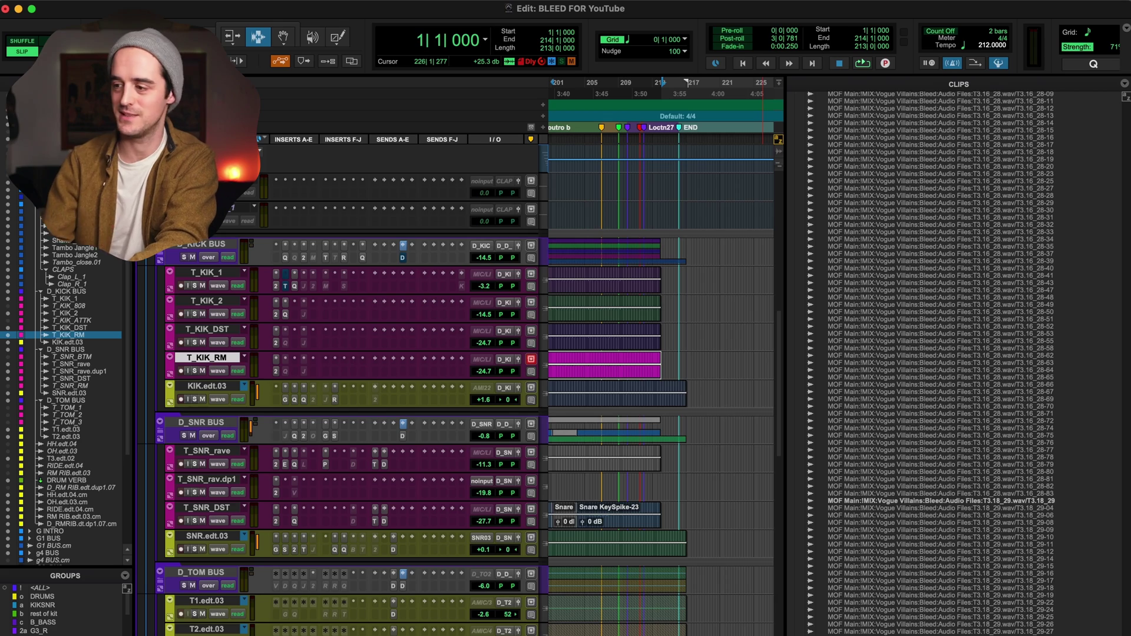
Select the unused clips in the clips list and clear them with the option to delete their source files from disk
{"action": "left_click", "coordinate": [1124, 84]}
{"action": "mouse_move", "coordinate": [1033, 127]}
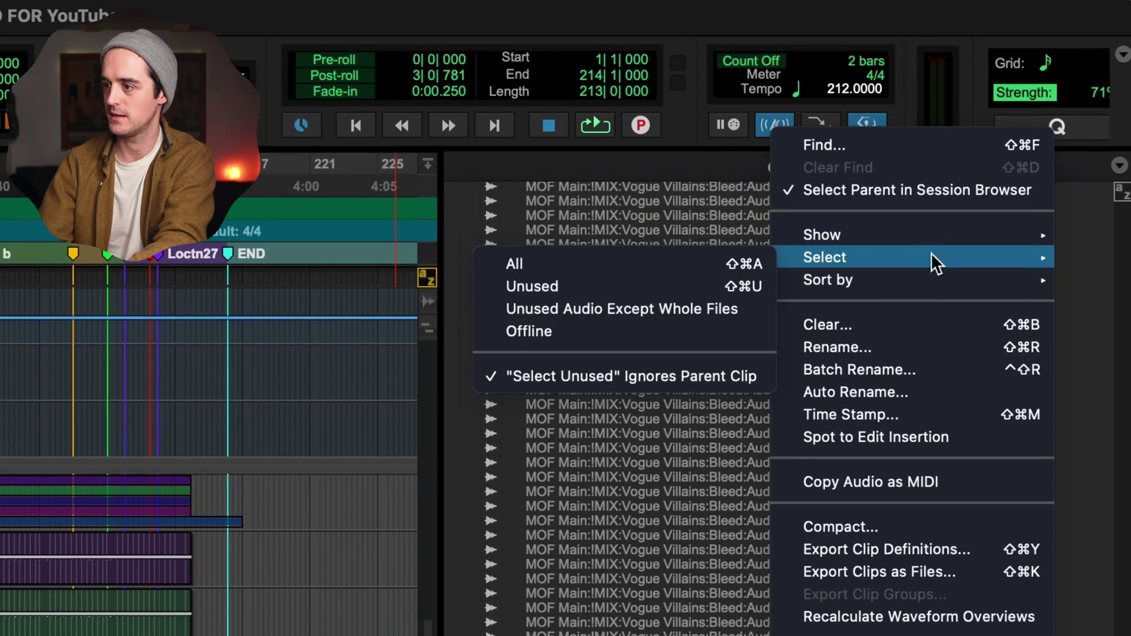
{"action": "left_click", "coordinate": [666, 287]}
{"action": "left_click", "coordinate": [1120, 169]}
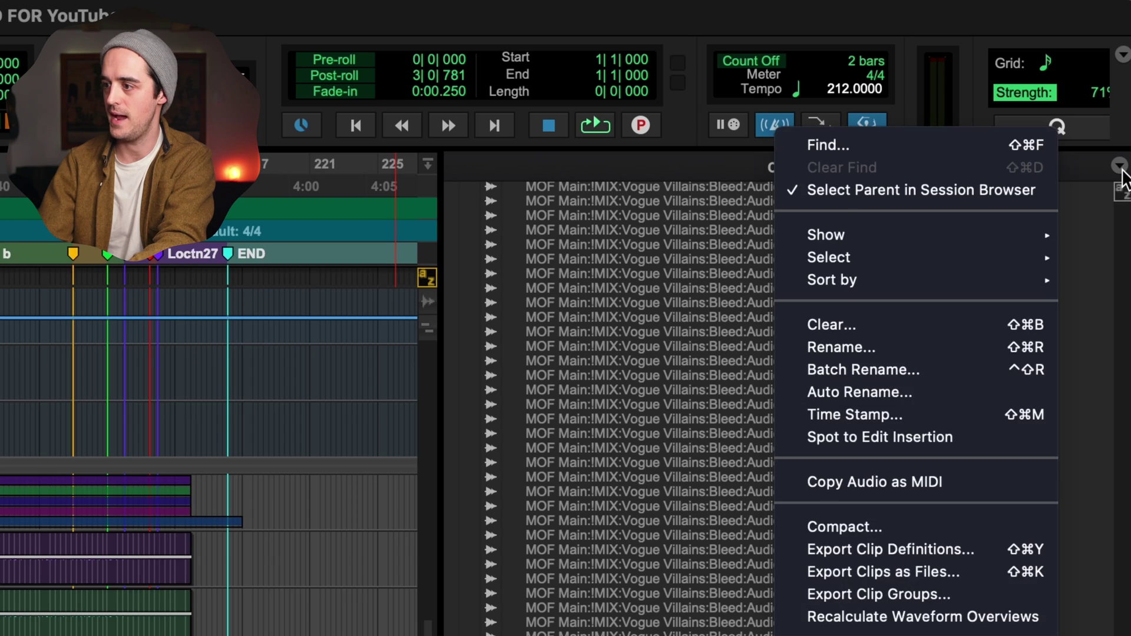
{"action": "left_click", "coordinate": [955, 319]}
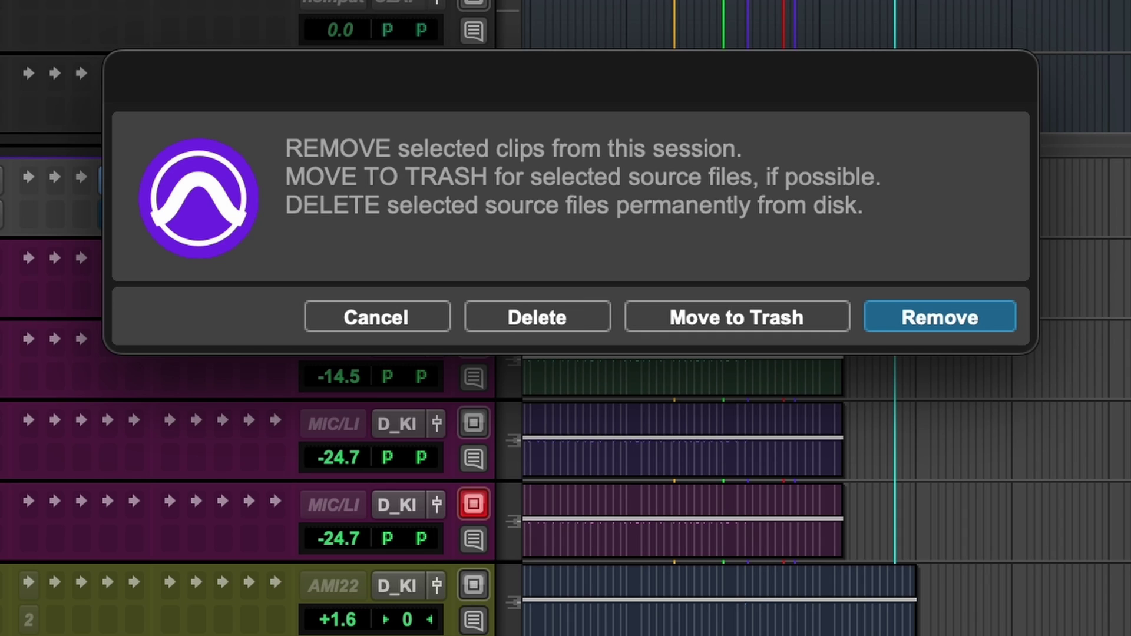
{"action": "left_click", "coordinate": [543, 316]}
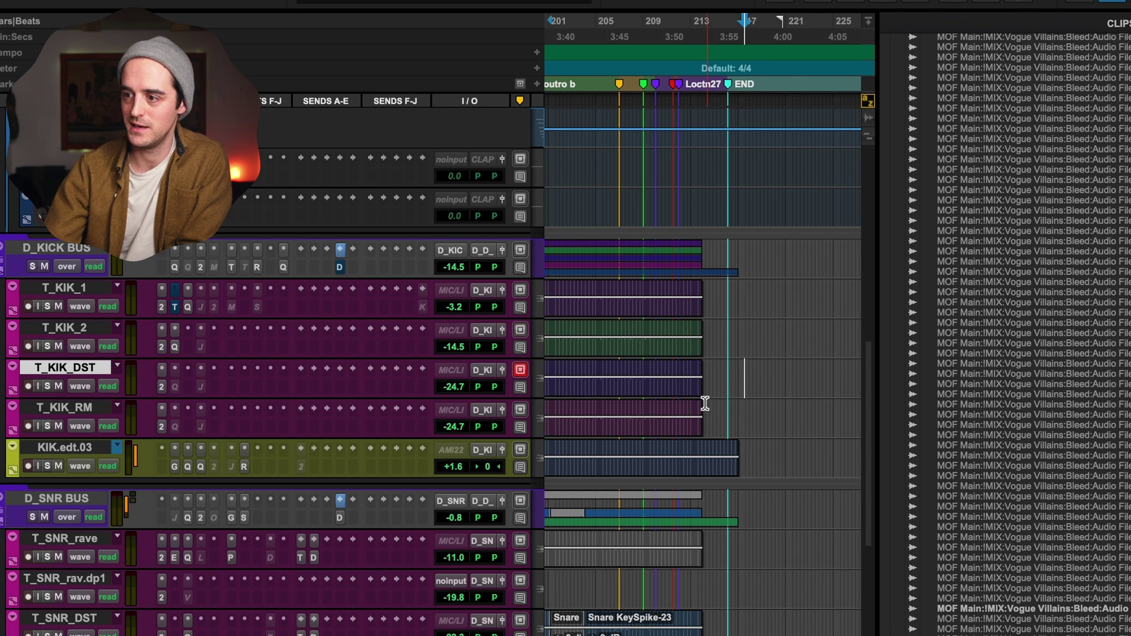
Select the T_KIK_DST audio back to the session start and place the cursor past the end of the T_KIK_1 audio
{"action": "key", "text": "shift+Return"}
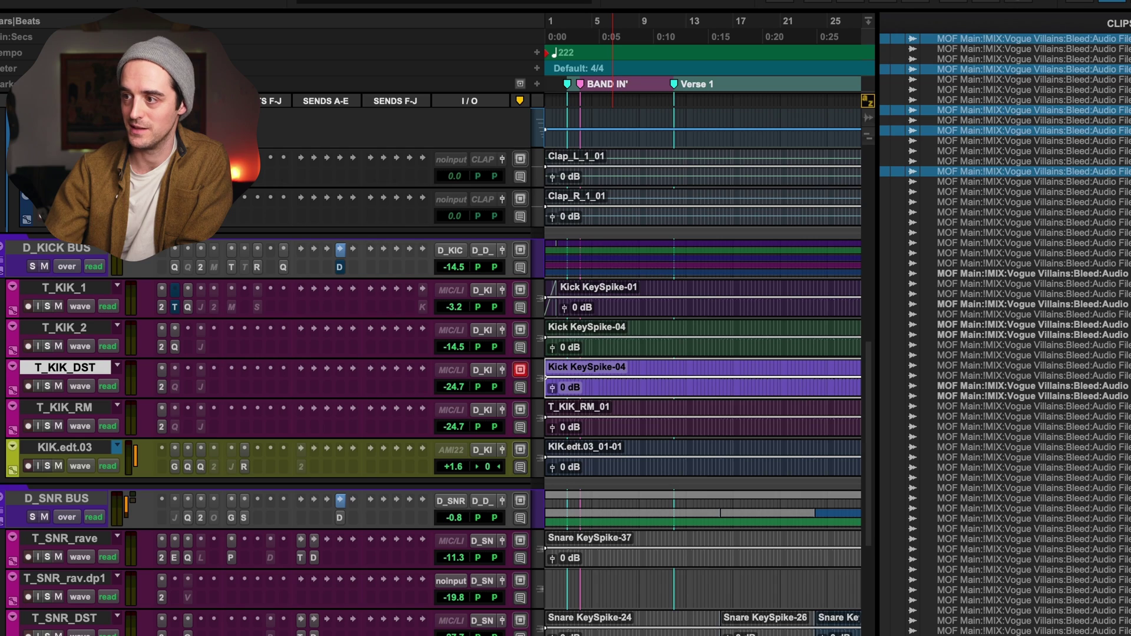
{"action": "left_click", "coordinate": [683, 351]}
{"action": "scroll", "coordinate": [720, 391], "scroll_direction": "right", "scroll_amount": 15}
{"action": "scroll", "coordinate": [721, 391], "scroll_direction": "up", "scroll_amount": 1}
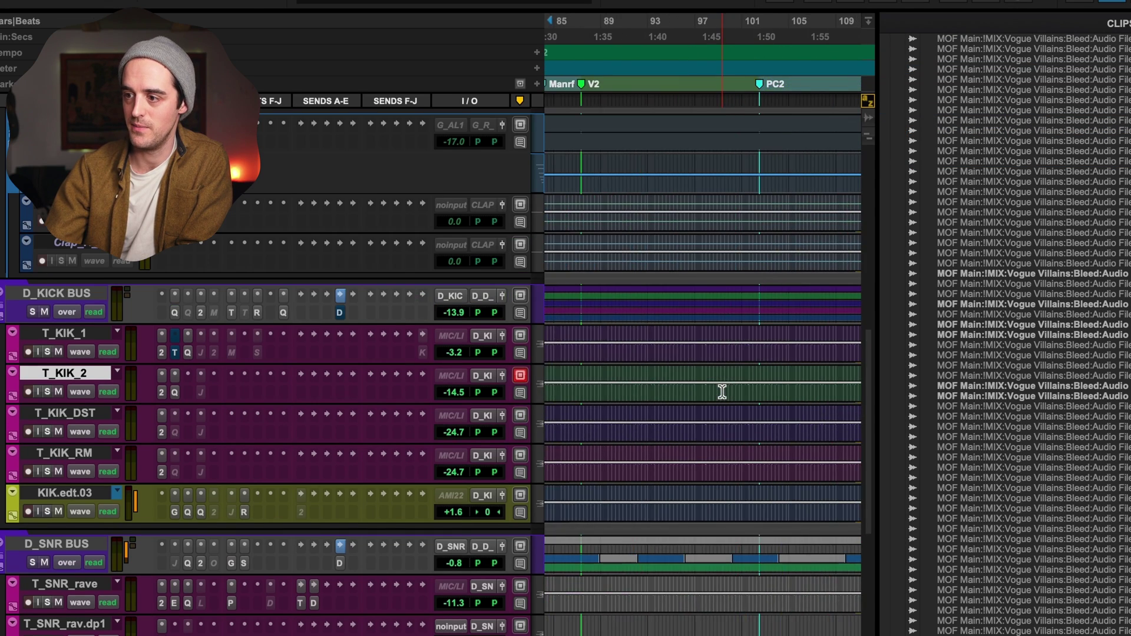
{"action": "scroll", "coordinate": [723, 391], "scroll_direction": "right", "scroll_amount": 9}
{"action": "scroll", "coordinate": [722, 391], "scroll_direction": "up", "scroll_amount": 1}
{"action": "key", "text": "p"}
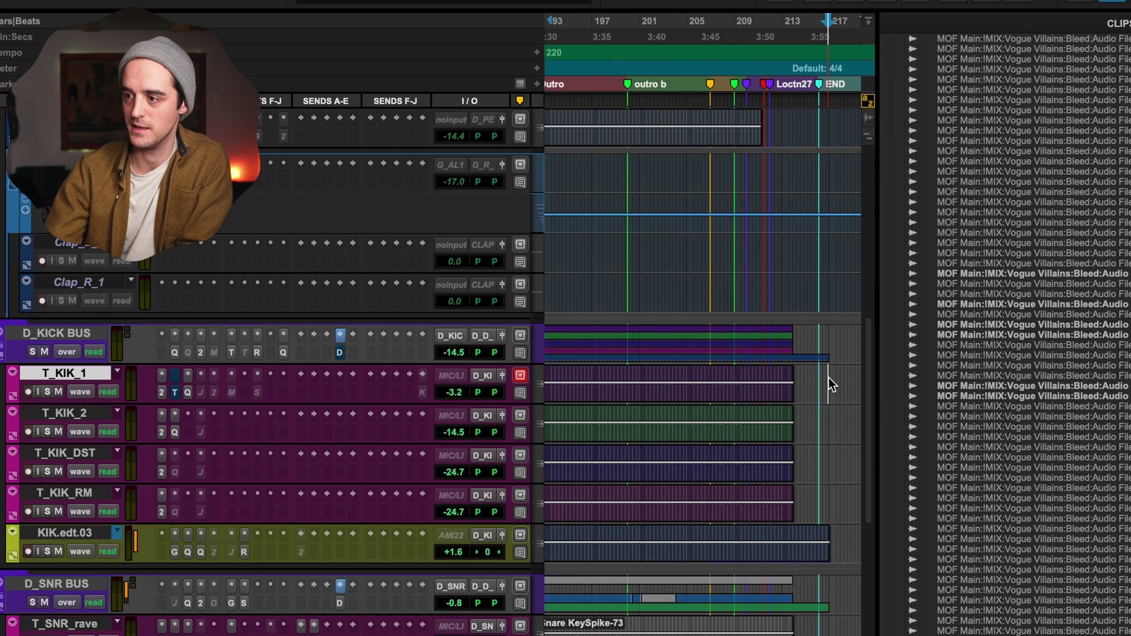
Select the unused clips again and clear them with the option to move their source files to the trash
{"action": "left_click", "coordinate": [1118, 23]}
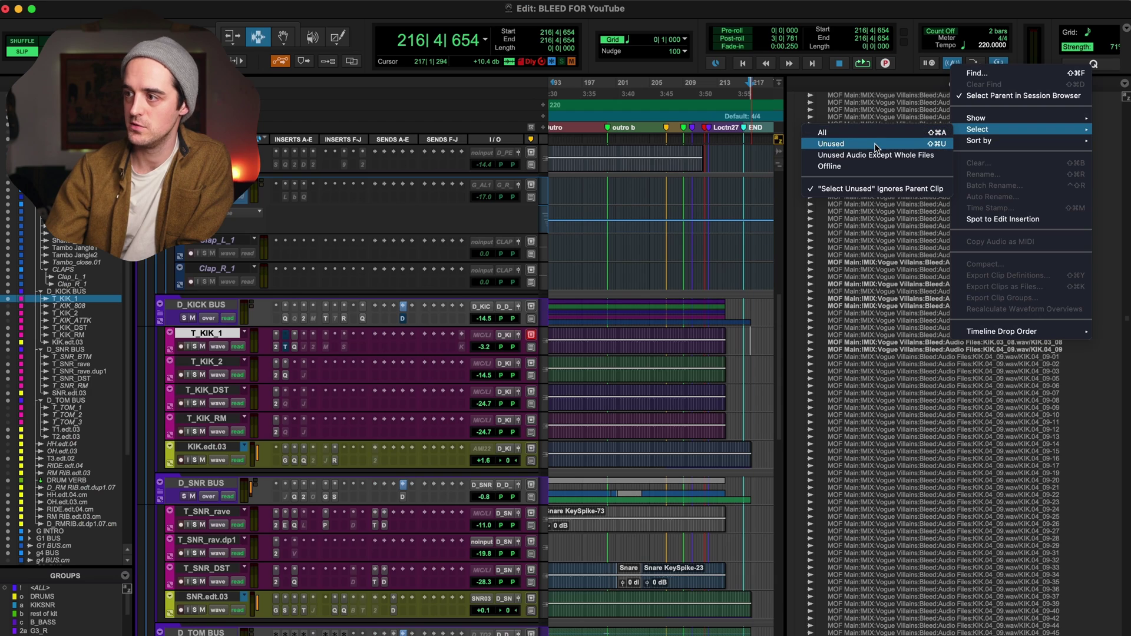
{"action": "left_click", "coordinate": [876, 146]}
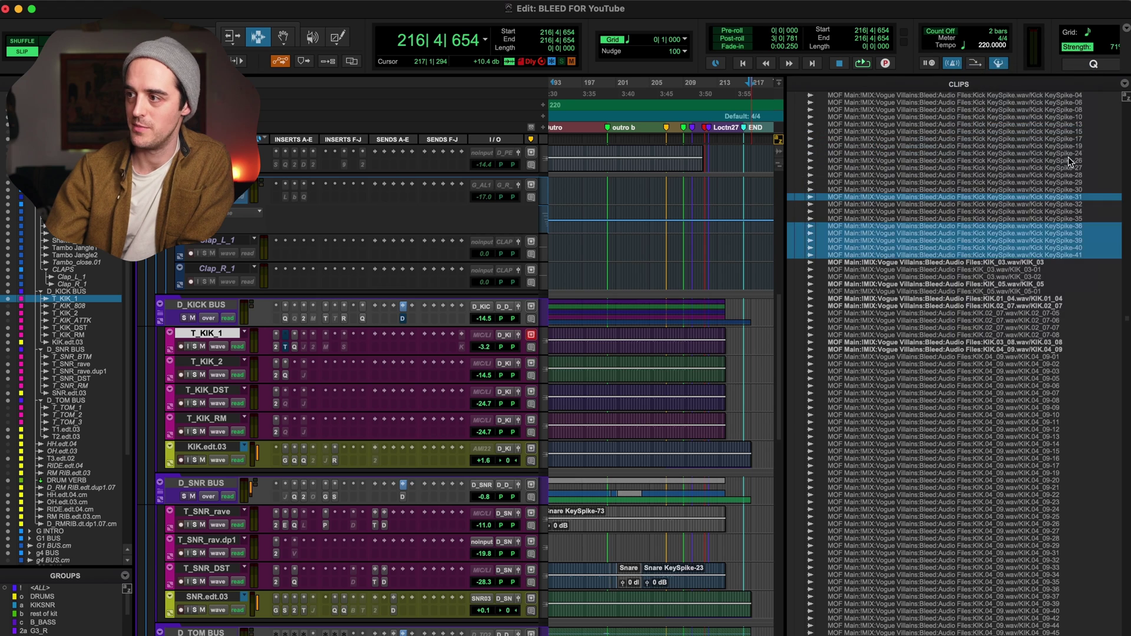
{"action": "left_click", "coordinate": [1124, 84]}
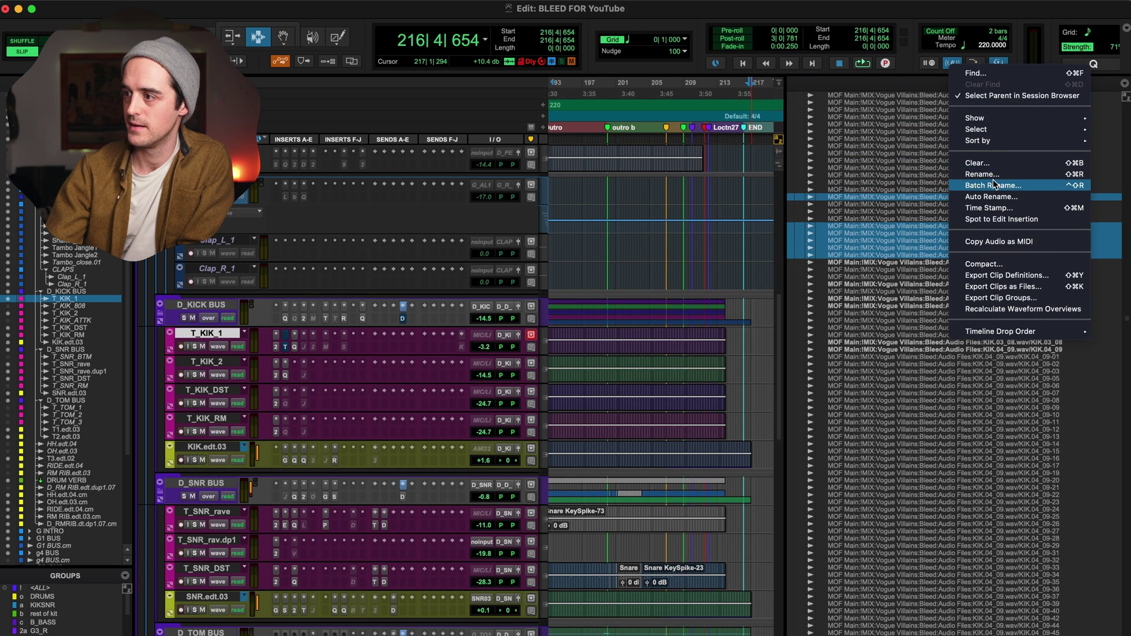
{"action": "left_click", "coordinate": [989, 163]}
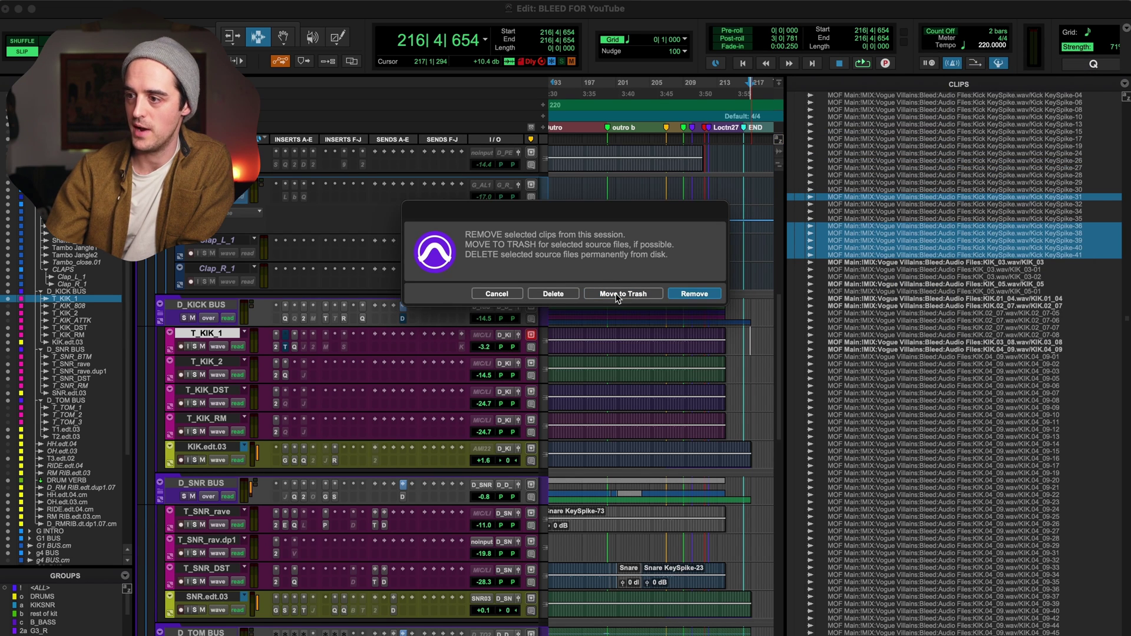
{"action": "left_click", "coordinate": [617, 294]}
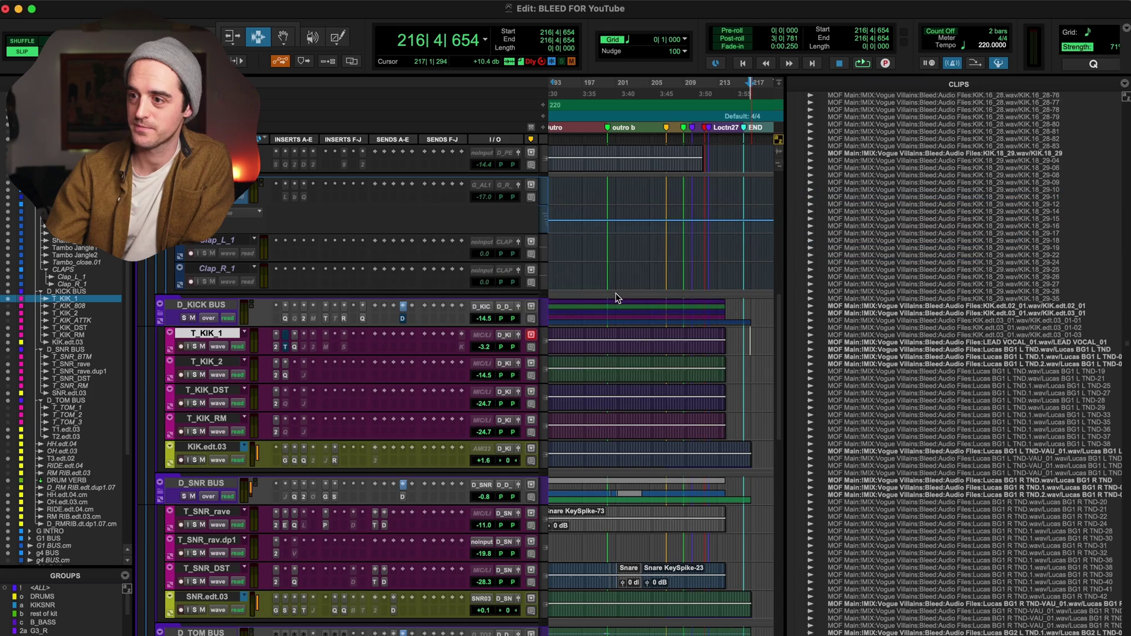
{"action": "scroll", "coordinate": [1034, 286], "scroll_direction": "down", "scroll_amount": 15}
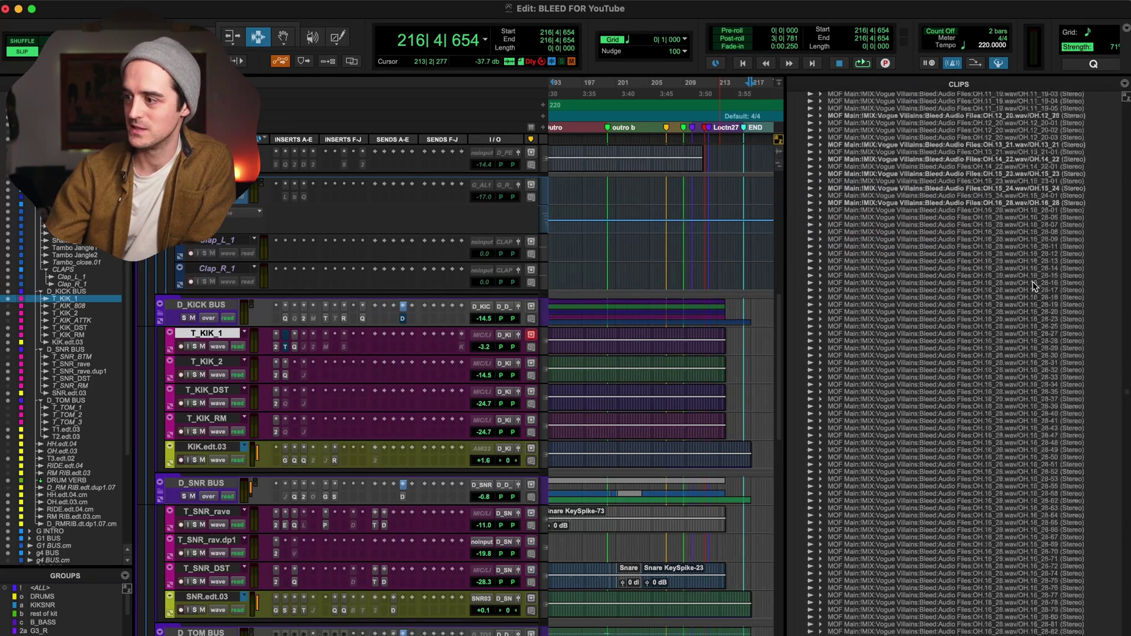
Look through the remaining entries in the clips list and hide the list
{"action": "scroll", "coordinate": [1034, 286], "scroll_direction": "down", "scroll_amount": 20}
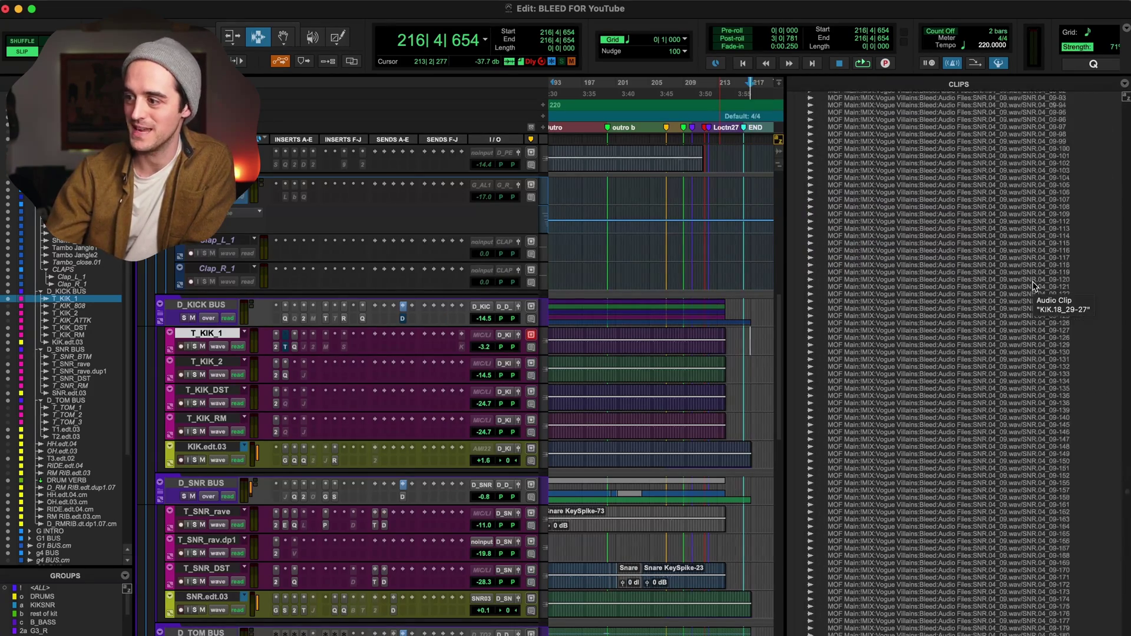
{"action": "scroll", "coordinate": [236, 530], "scroll_direction": "down", "scroll_amount": 20}
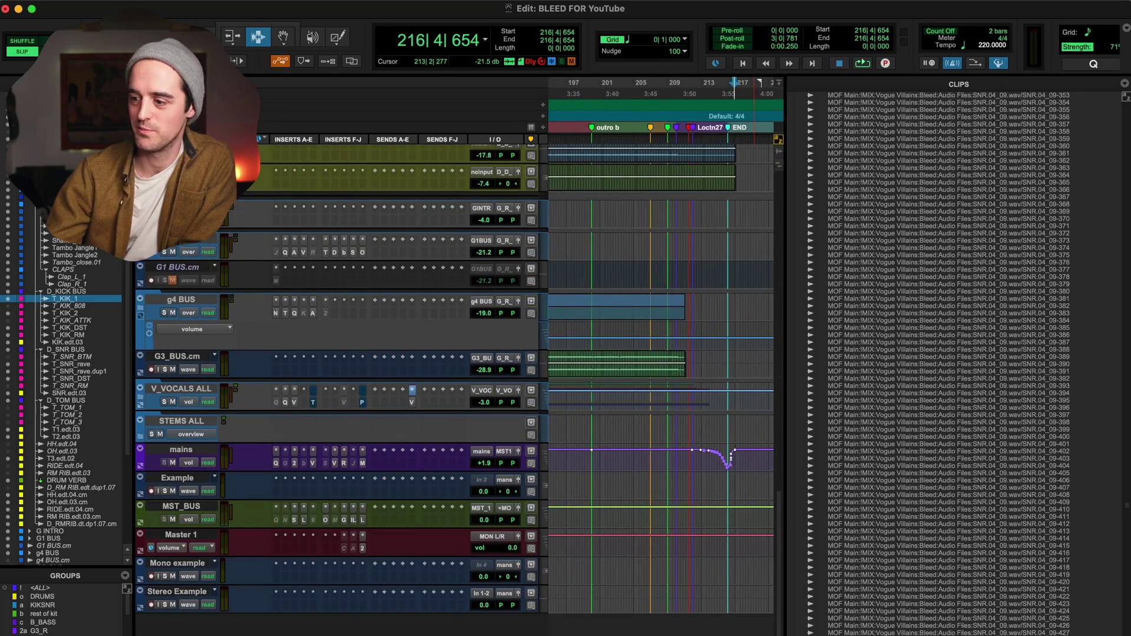
{"action": "key", "text": "ctrl+alt+super+l"}
Review the clips on the synth, bass, percussion and drum tracks through to the mains and master tracks
{"action": "scroll", "coordinate": [725, 475], "scroll_direction": "down", "scroll_amount": 5}
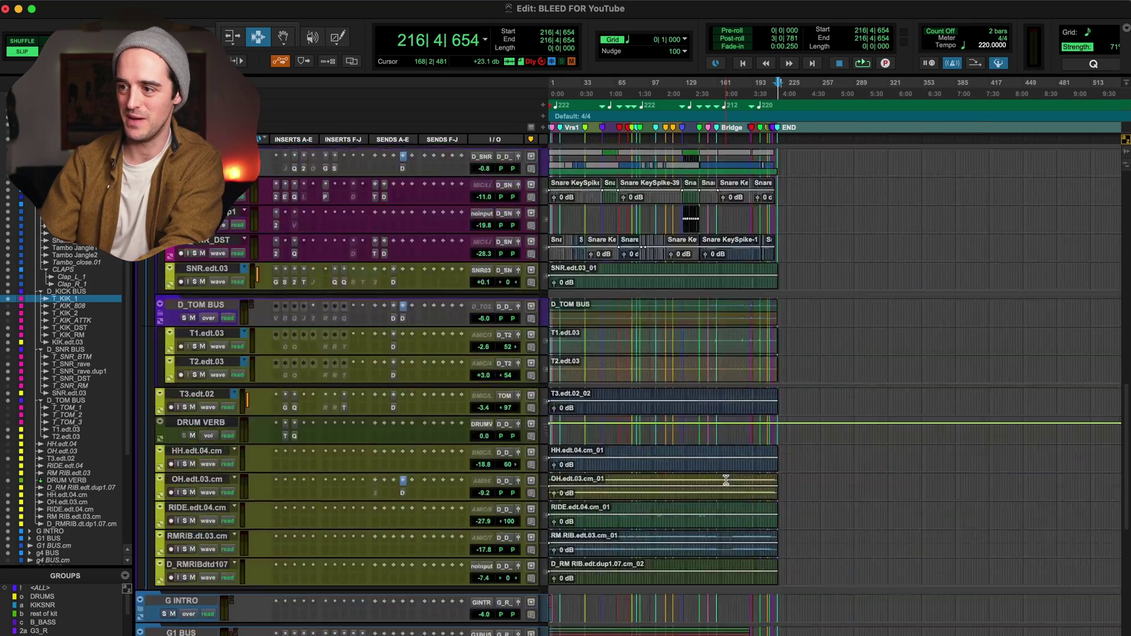
{"action": "scroll", "coordinate": [726, 480], "scroll_direction": "up", "scroll_amount": 15}
{"action": "scroll", "coordinate": [726, 480], "scroll_direction": "up", "scroll_amount": 15}
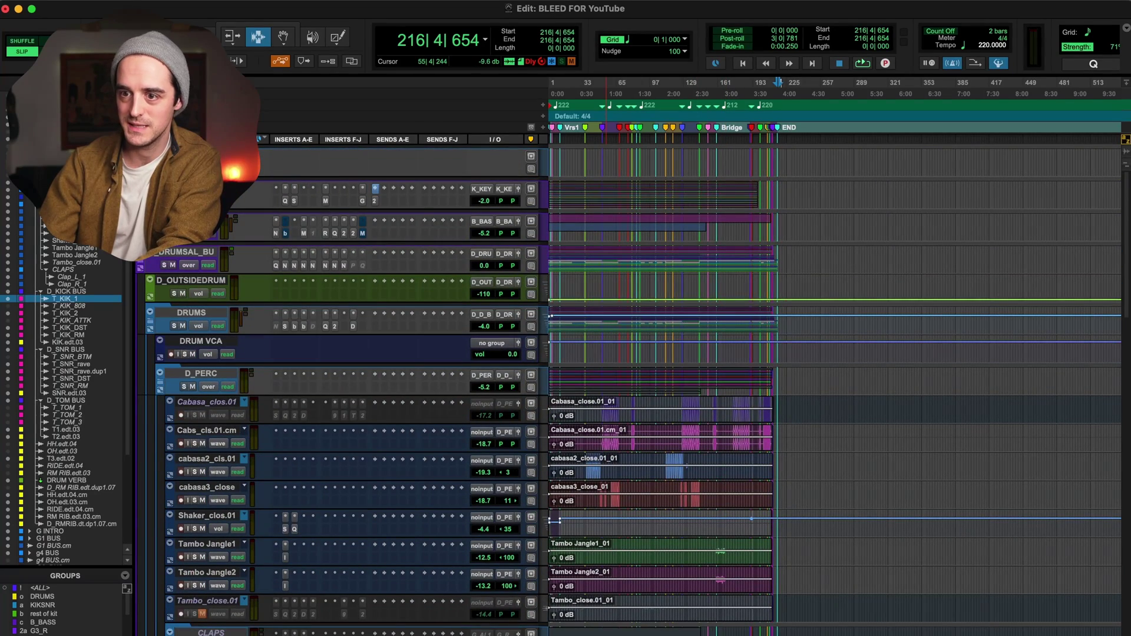
{"action": "scroll", "coordinate": [726, 480], "scroll_direction": "up", "scroll_amount": 3}
{"action": "scroll", "coordinate": [564, 335], "scroll_direction": "up", "scroll_amount": 10}
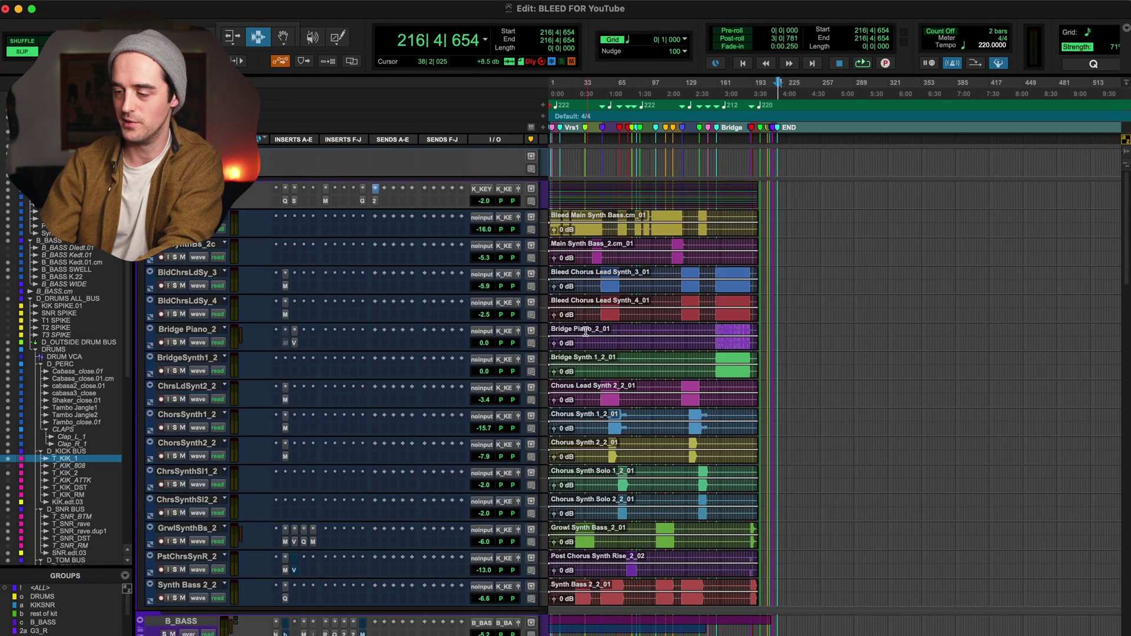
{"action": "scroll", "coordinate": [585, 332], "scroll_direction": "down", "scroll_amount": 10}
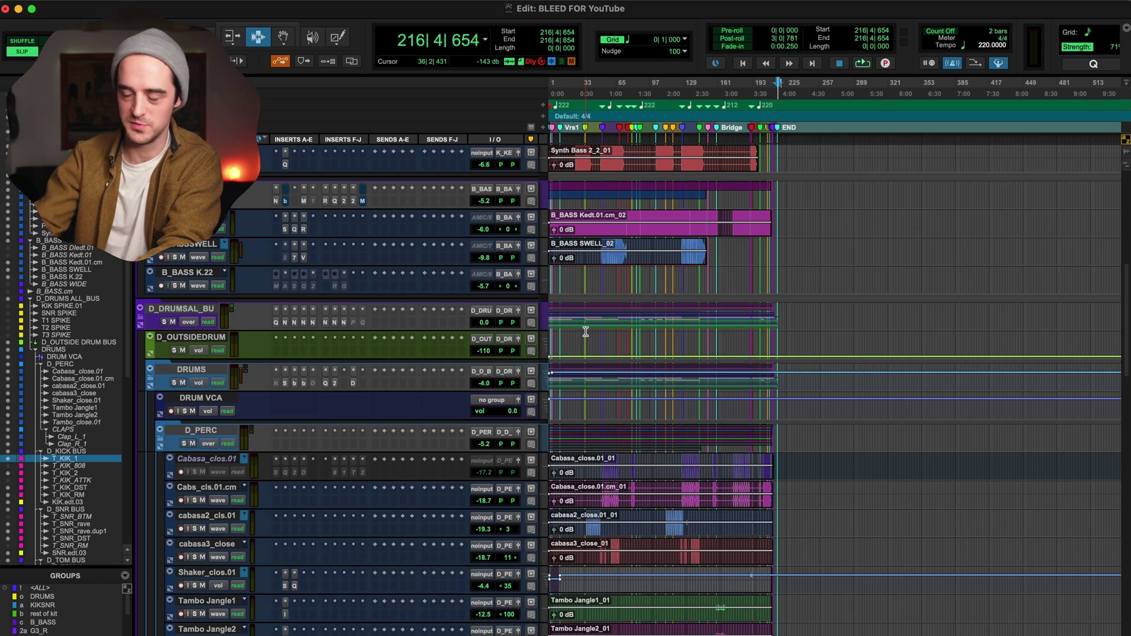
{"action": "scroll", "coordinate": [868, 296], "scroll_direction": "down", "scroll_amount": 15}
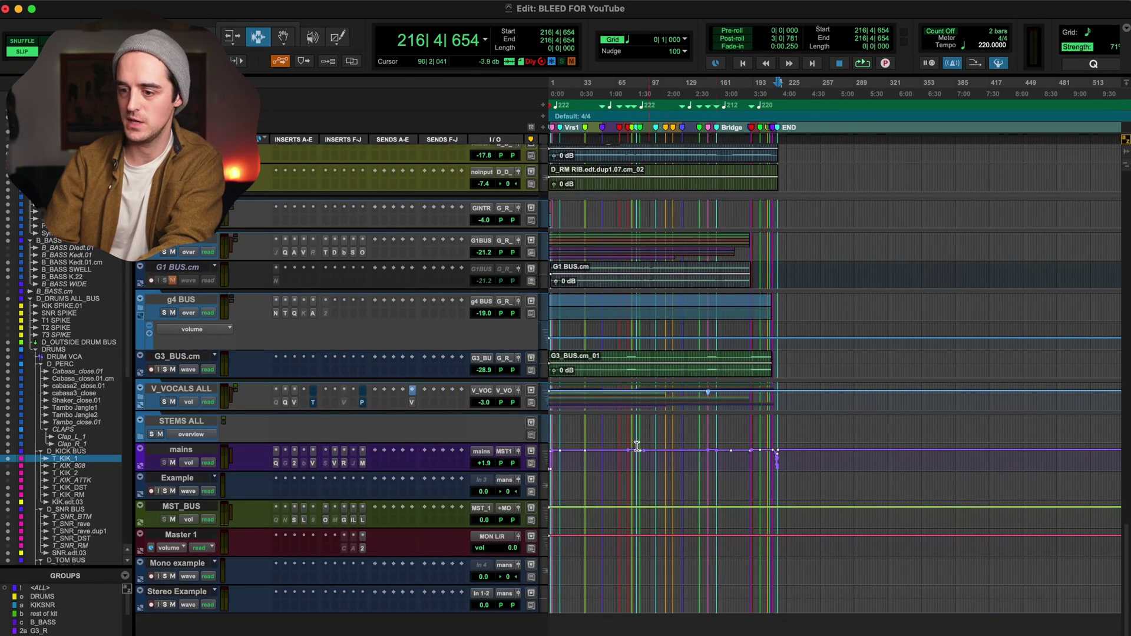
Empty the system trash and switch to the session's project folder in Finder
{"action": "right_click", "coordinate": [1068, 634]}
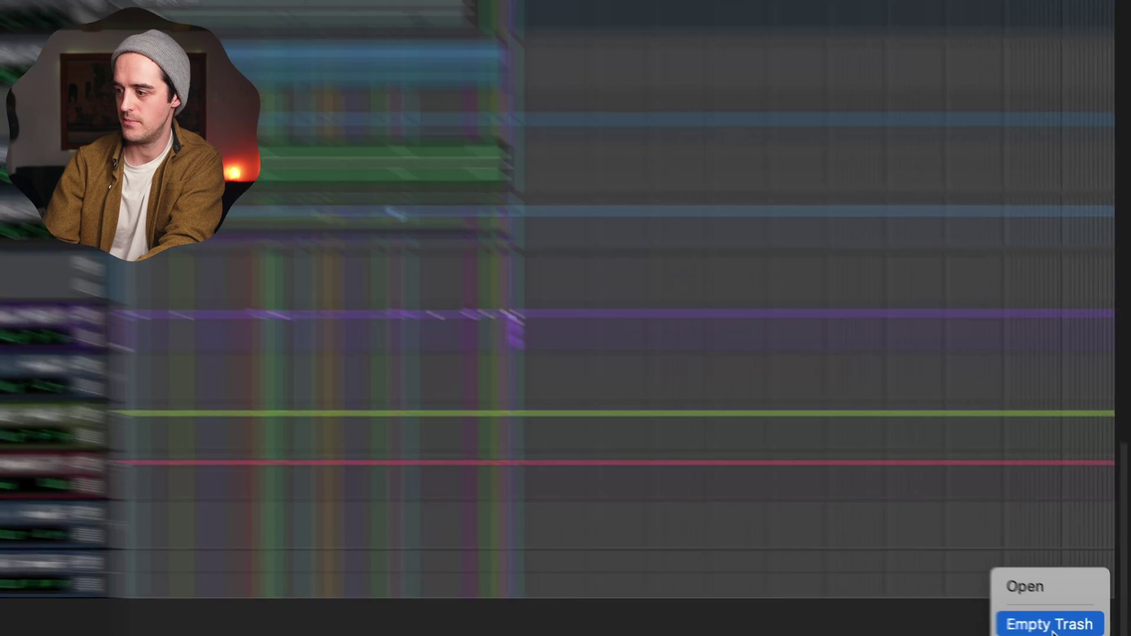
{"action": "left_click", "coordinate": [1060, 624]}
{"action": "left_click", "coordinate": [617, 278]}
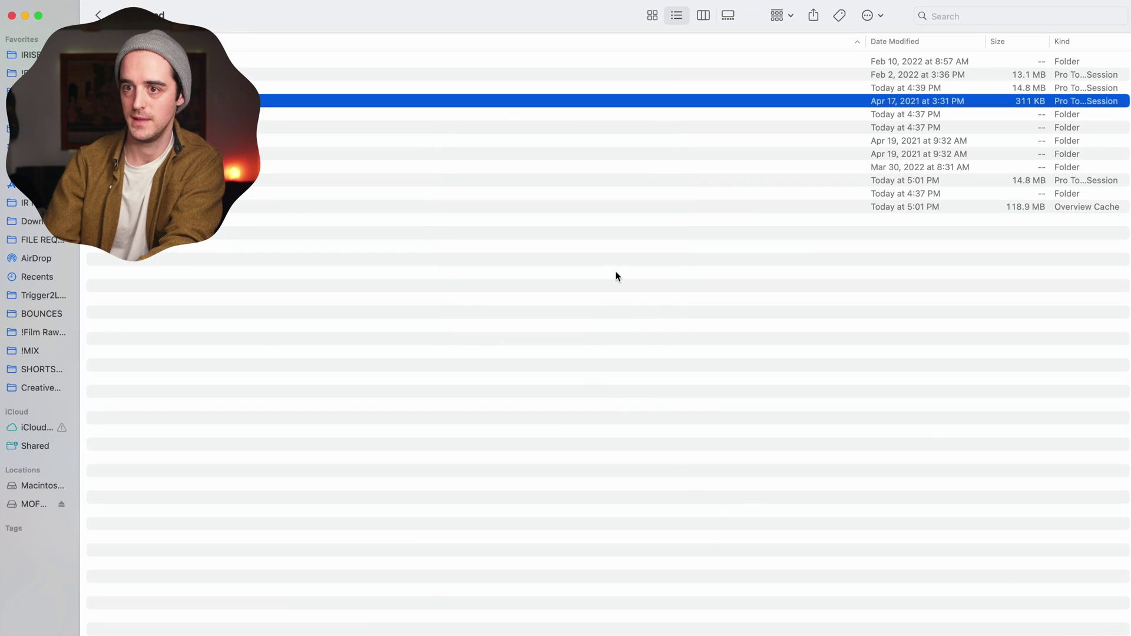